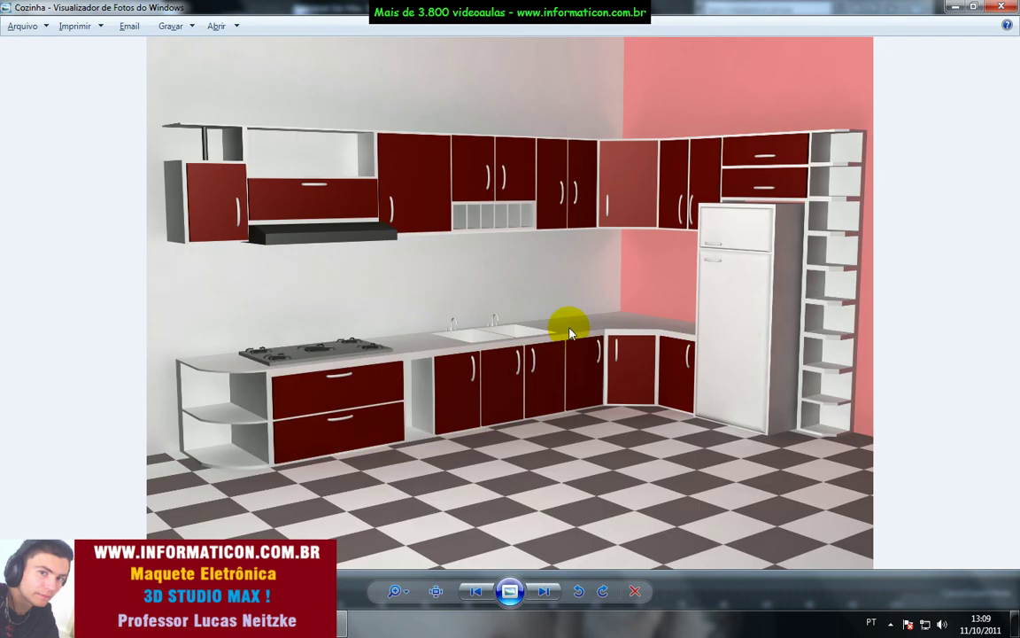
# Step: Compare the finished kitchen render in Windows Photo Viewer with the green base panel in the 3ds Max scene
pyautogui.hotkey('alt', 'Tab')
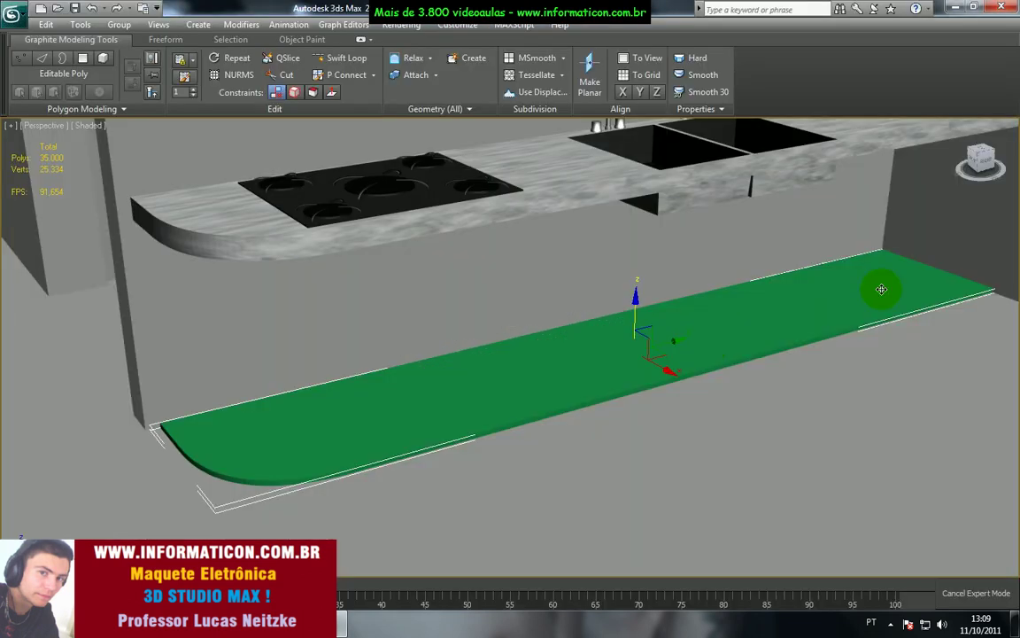
pyautogui.hotkey('alt', 'Tab')
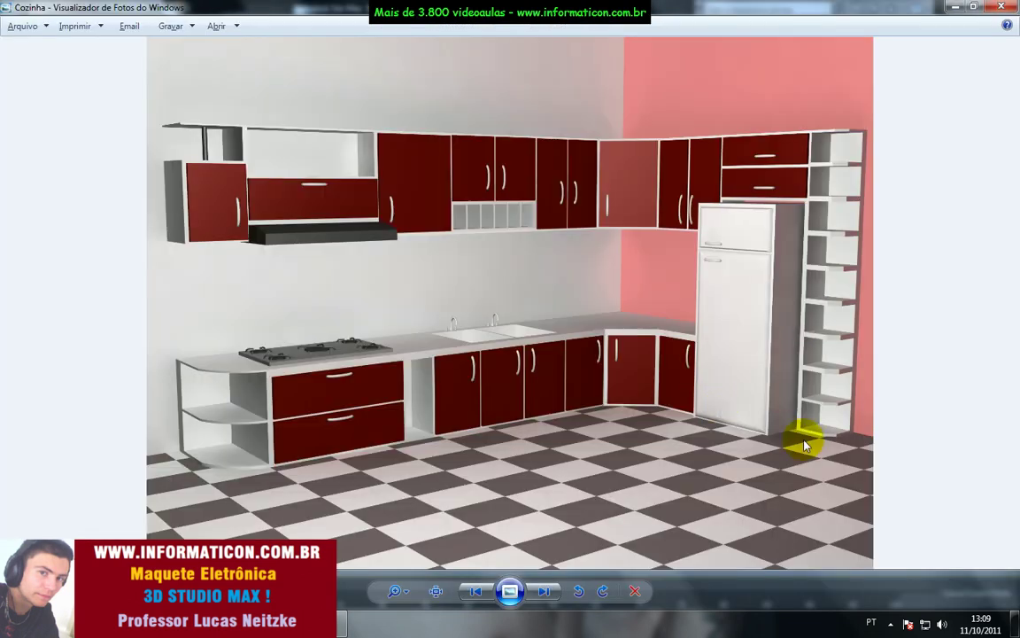
pyautogui.hotkey('alt', 'Tab')
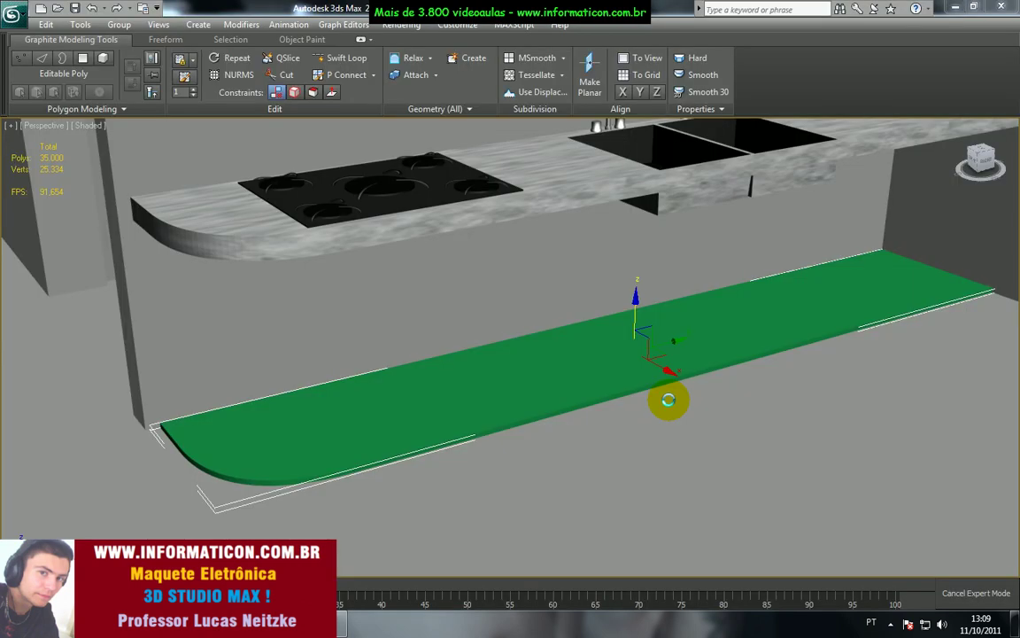
pyautogui.hotkey('alt', 'Tab')
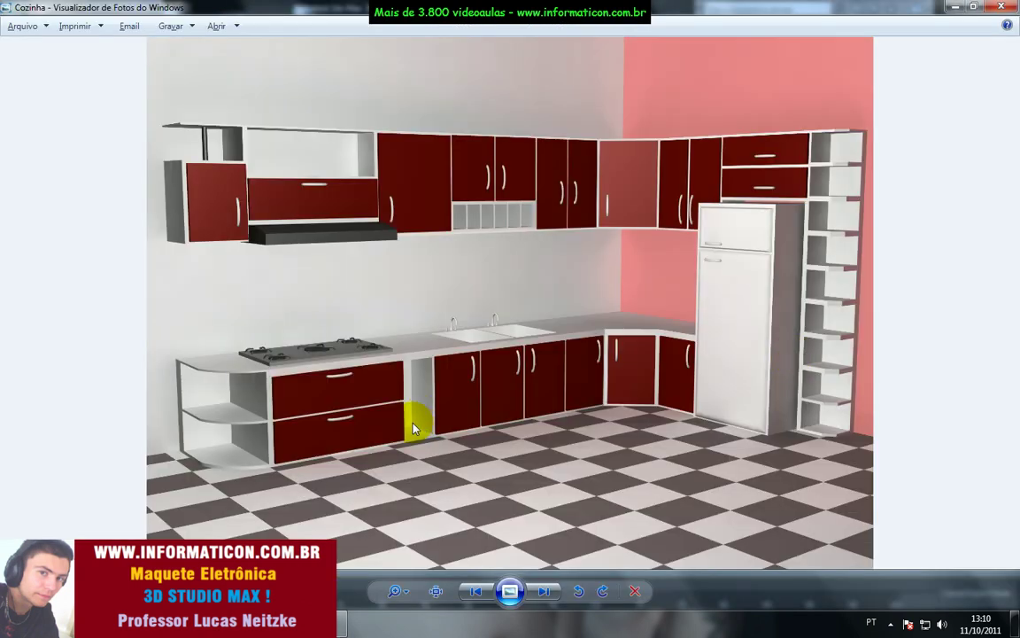
pyautogui.hotkey('alt', 'Tab')
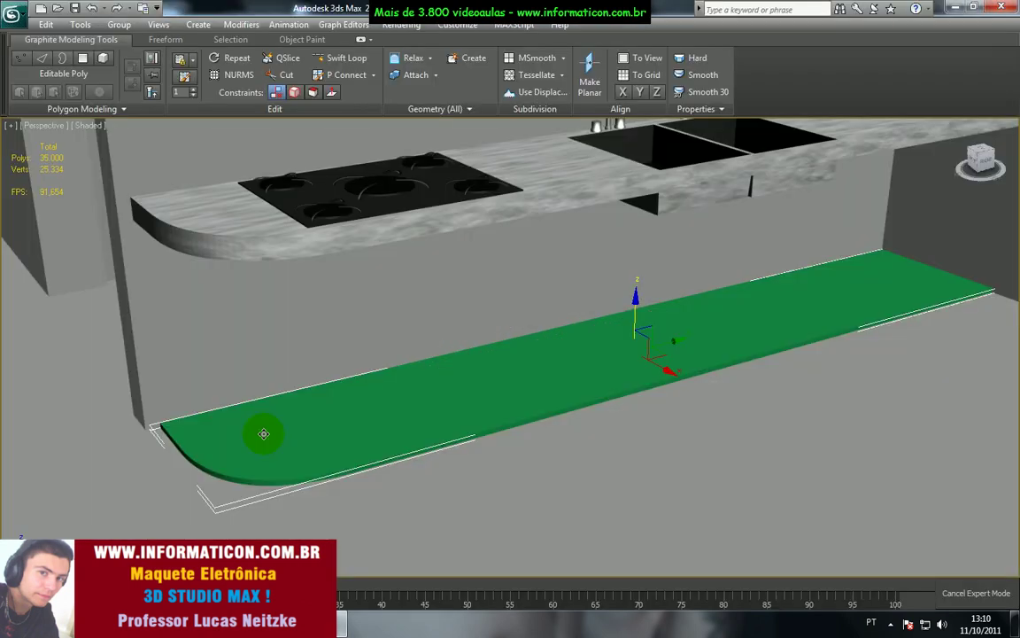
pyautogui.hotkey('alt', 'Tab')
pyautogui.hotkey('alt', 'Tab')
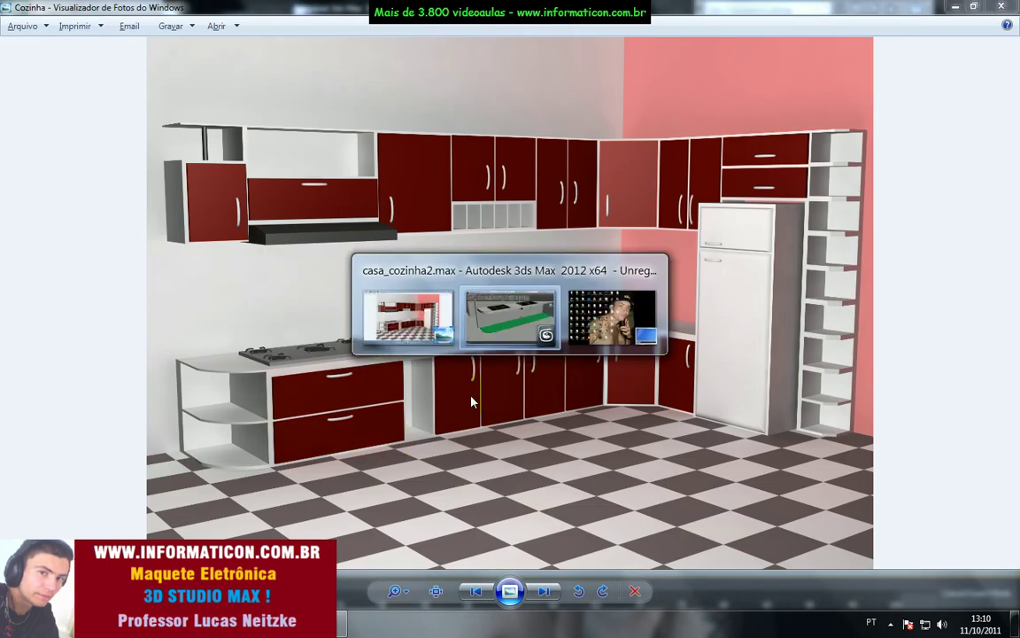
# Step: In the Front view, clone the green base panel as a copy about midway between the floor and the countertop
pyautogui.press('f')
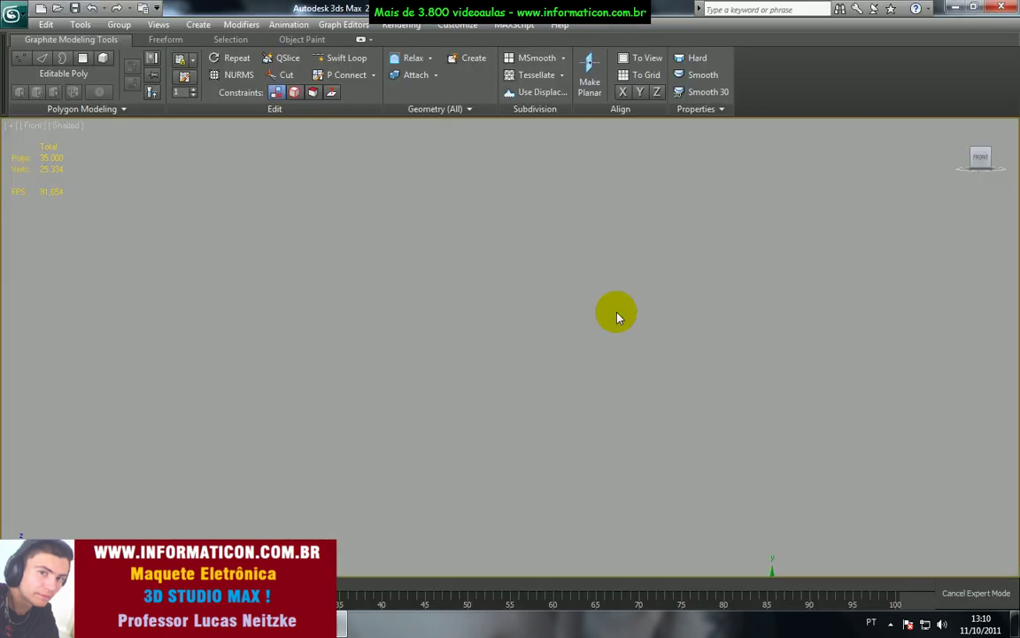
pyautogui.scroll(-3, 544, 303)
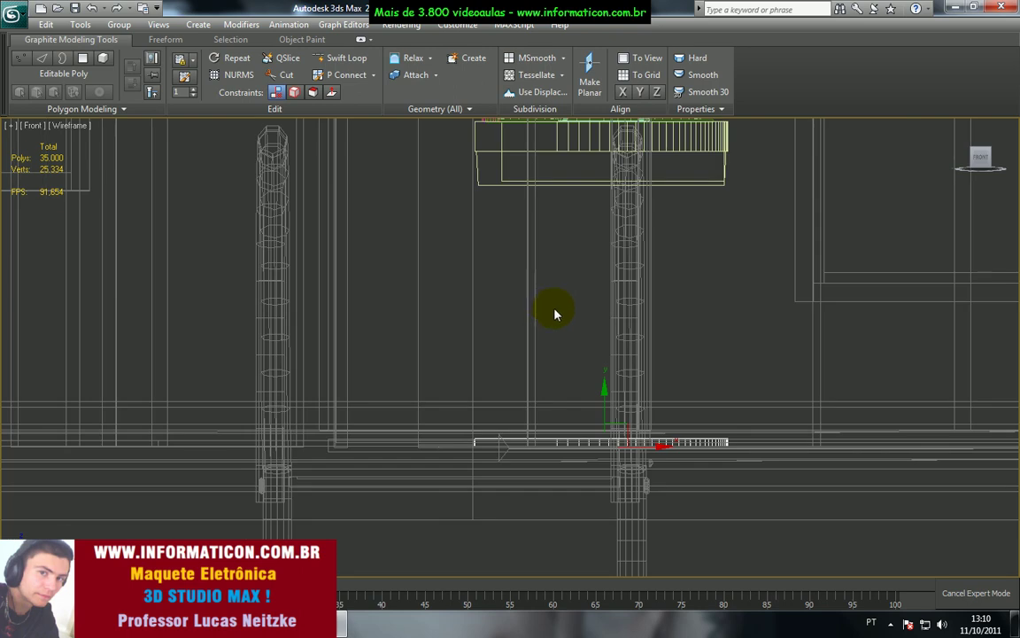
pyautogui.scroll(-2, 602, 324)
pyautogui.scroll(1, 558, 338)
pyautogui.moveTo(579, 330); pyautogui.dragTo(548, 492, button='middle')
pyautogui.press('z')
pyautogui.scroll(-4, 555, 343)
pyautogui.scroll(-2, 530, 404)
pyautogui.moveTo(529, 409); pyautogui.dragTo(506, 439, button='middle')
pyautogui.moveTo(505, 440)
pyautogui.keyDown('shift'); pyautogui.mouseDown()
pyautogui.moveTo(506, 307)
pyautogui.moveTo(516, 277)
pyautogui.mouseUp(); pyautogui.keyUp('shift')
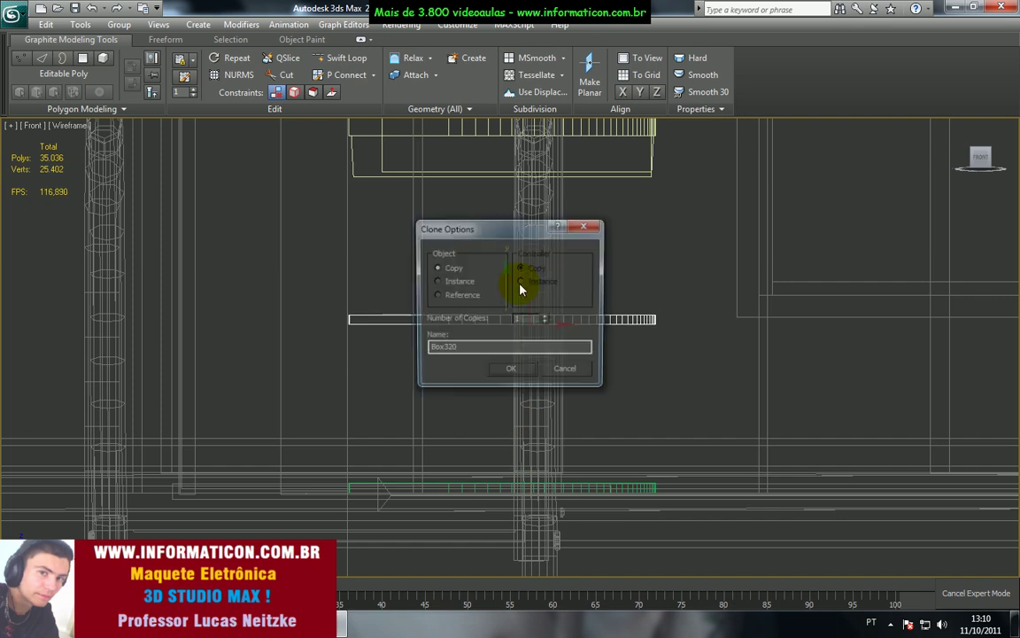
pyautogui.click(510, 372)
# Step: Shorten the copied panel by moving its straight-end vertices along Y towards the rounded end, in the shaded Perspective view
pyautogui.press('p')
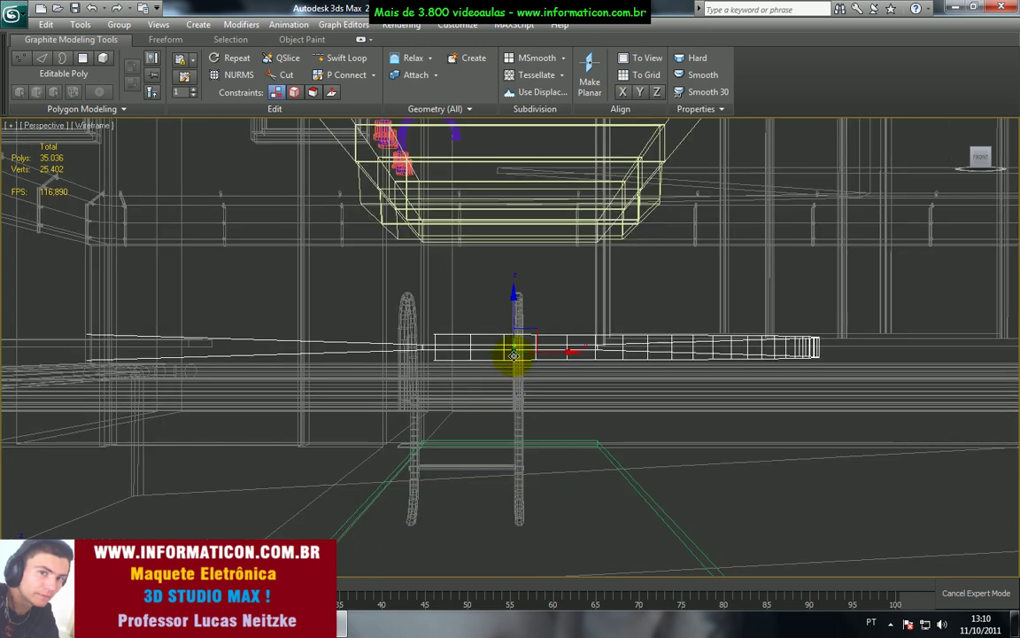
pyautogui.press('F3')
pyautogui.scroll(-3, 519, 346)
pyautogui.keyDown('alt'); pyautogui.moveTo(519, 346); pyautogui.dragTo(448, 362, button='middle'); pyautogui.keyUp('alt')
pyautogui.scroll(-4, 484, 355)
pyautogui.moveTo(514, 355)
pyautogui.keyDown('alt'); pyautogui.mouseDown(button='middle')
pyautogui.moveTo(474, 386)
pyautogui.moveTo(506, 326)
pyautogui.moveTo(506, 346)
pyautogui.moveTo(526, 354)
pyautogui.mouseUp(button='middle'); pyautogui.keyUp('alt')
pyautogui.scroll(5, 479, 382)
pyautogui.press('1')
pyautogui.moveTo(748, 235); pyautogui.dragTo(921, 332)
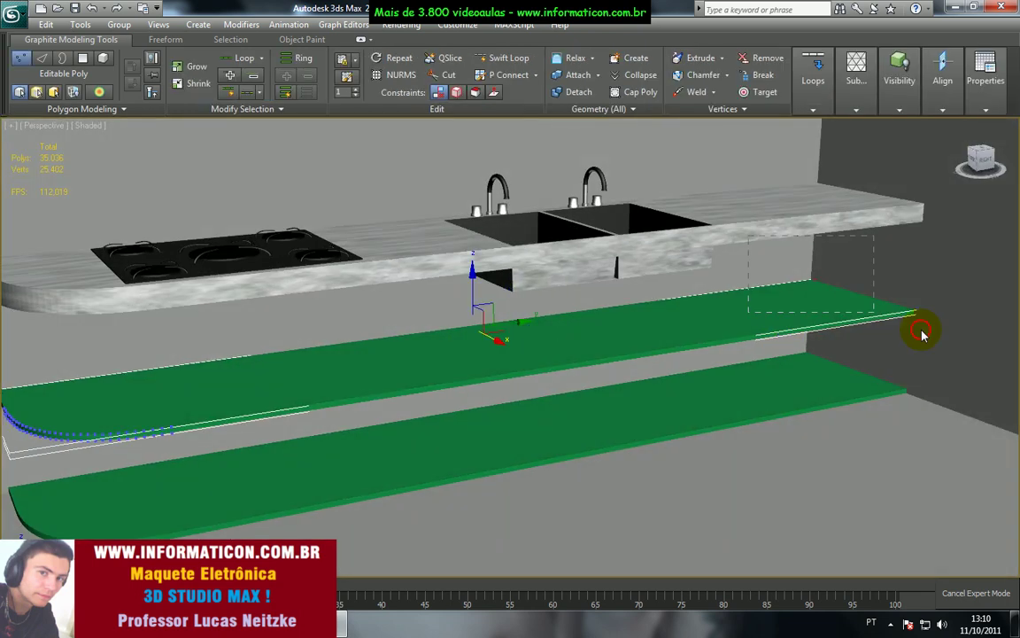
pyautogui.moveTo(984, 354); pyautogui.dragTo(966, 352)
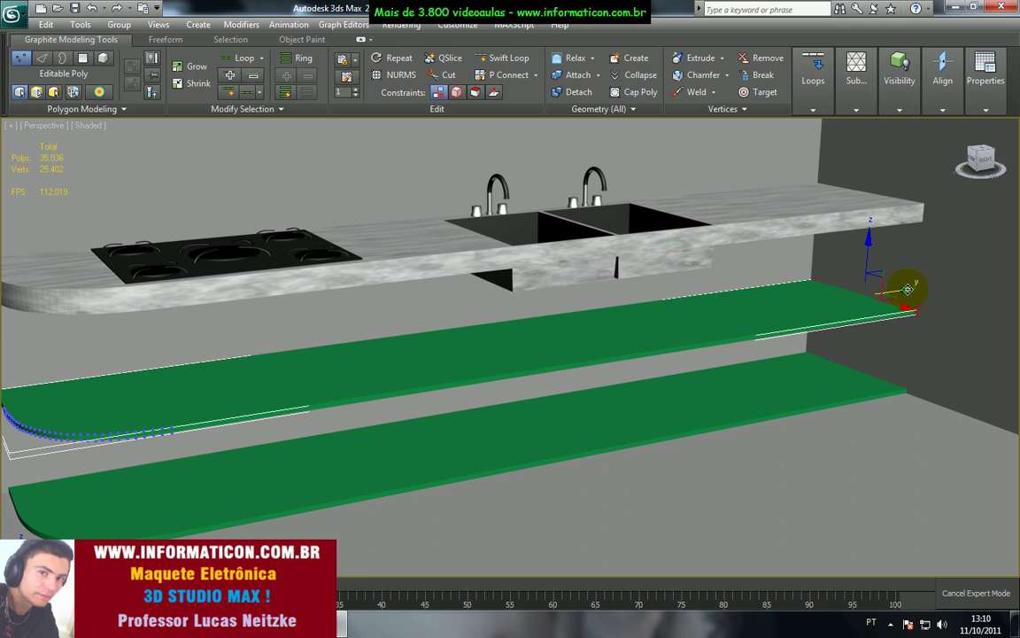
pyautogui.moveTo(907, 289); pyautogui.dragTo(432, 438)
pyautogui.scroll(-3, 432, 439)
pyautogui.scroll(-6, 444, 433)
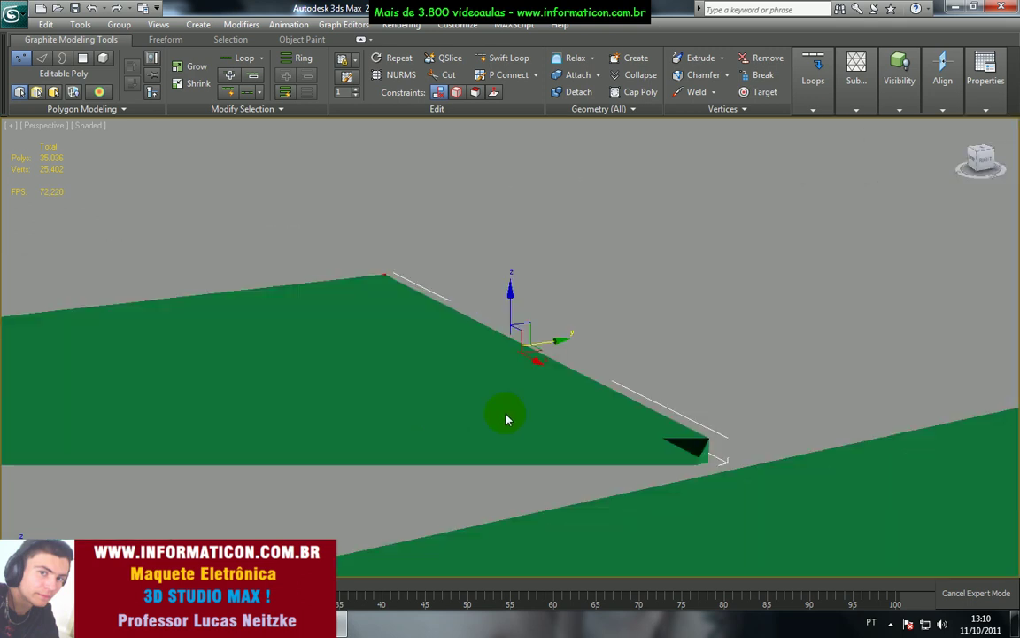
pyautogui.moveTo(610, 403); pyautogui.dragTo(817, 330, button='middle')
# Step: Check the shelf's length against the reference render and adjust its straight-end vertices along Y to end near the cooktop's edge
pyautogui.hotkey('alt', 'Tab')
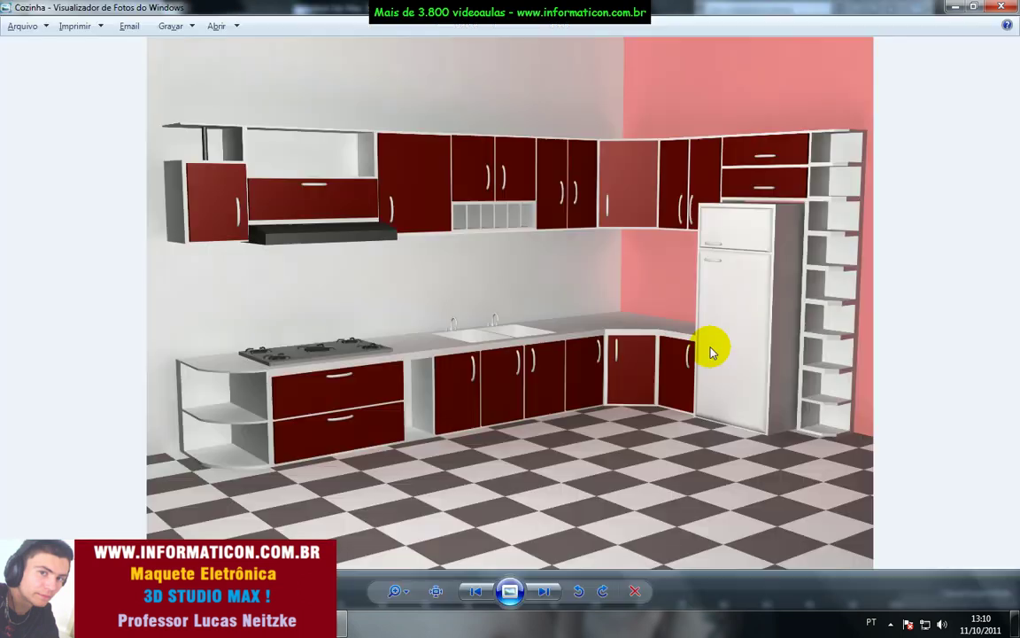
pyautogui.hotkey('alt', 'Tab')
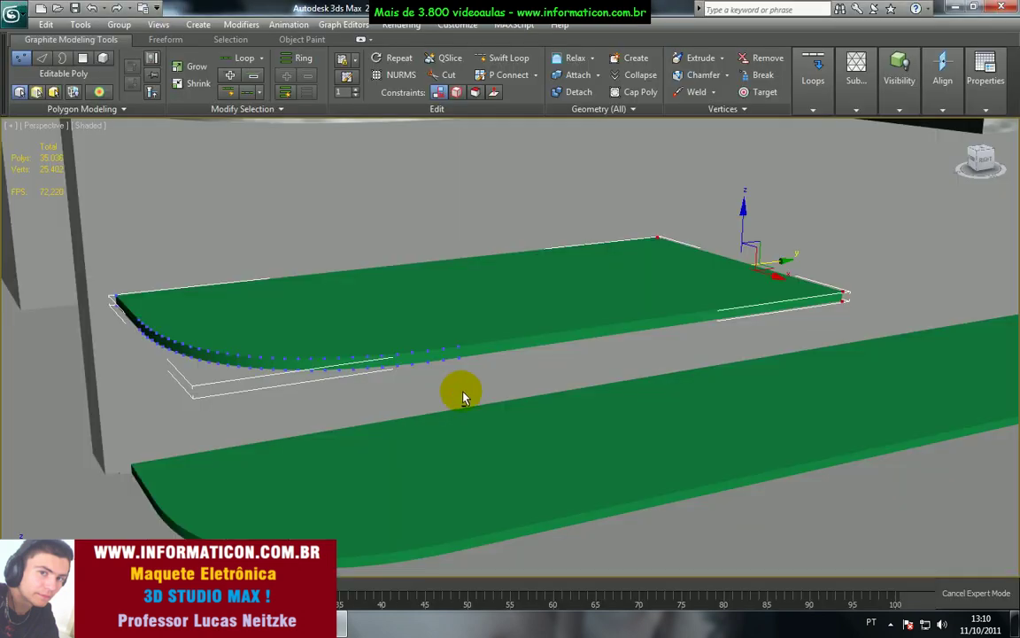
pyautogui.scroll(-3, 553, 353)
pyautogui.moveTo(599, 357); pyautogui.dragTo(550, 377, button='middle')
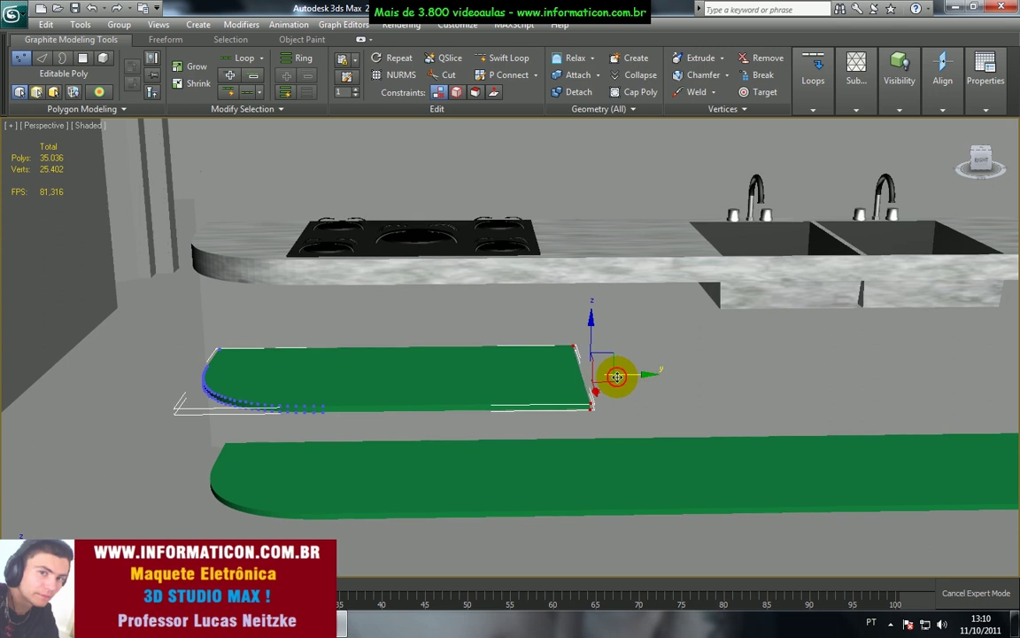
pyautogui.scroll(3, 589, 395)
pyautogui.hotkey('alt', 'Tab')
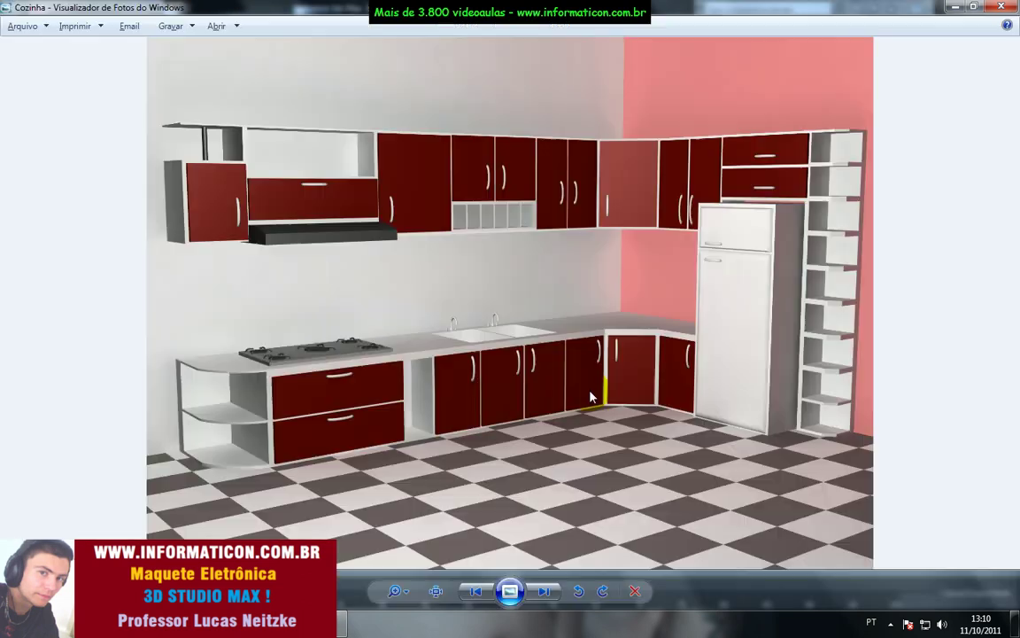
pyautogui.hotkey('alt', 'Tab')
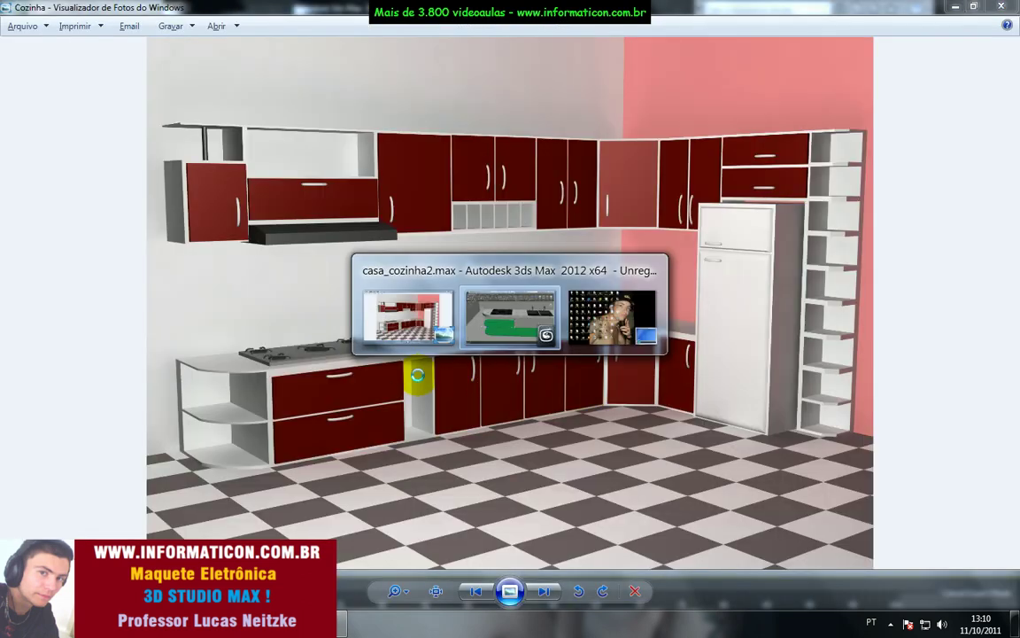
pyautogui.moveTo(600, 377); pyautogui.dragTo(574, 369)
# Step: In the Left view, align the shelf's end vertices horizontally with the cooktop's edge, undoing the vertical moves made to check the alignment
pyautogui.press('l')
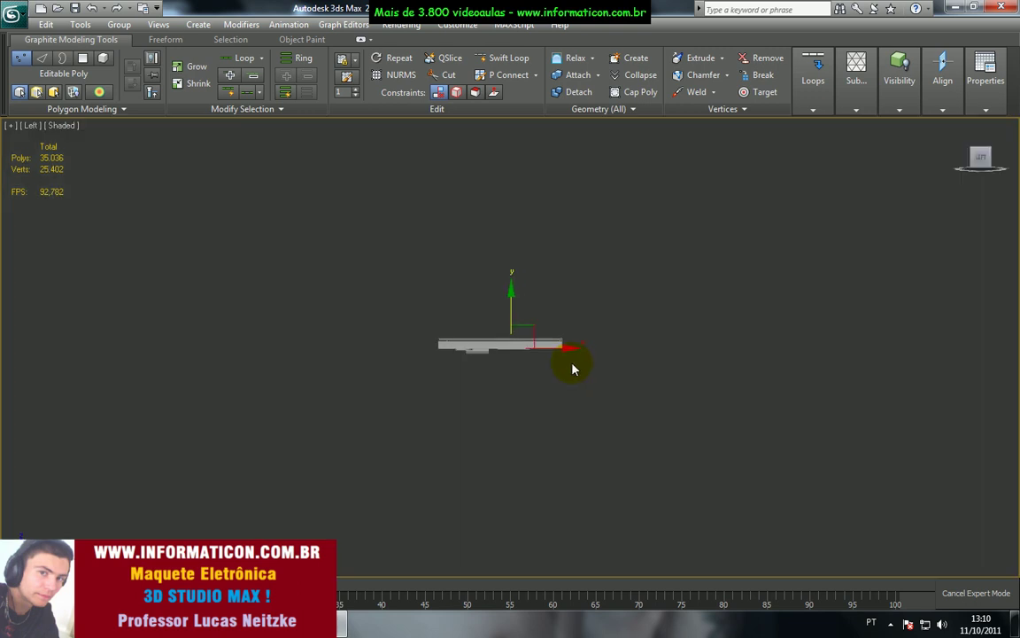
pyautogui.scroll(5, 549, 361)
pyautogui.scroll(8, 549, 361)
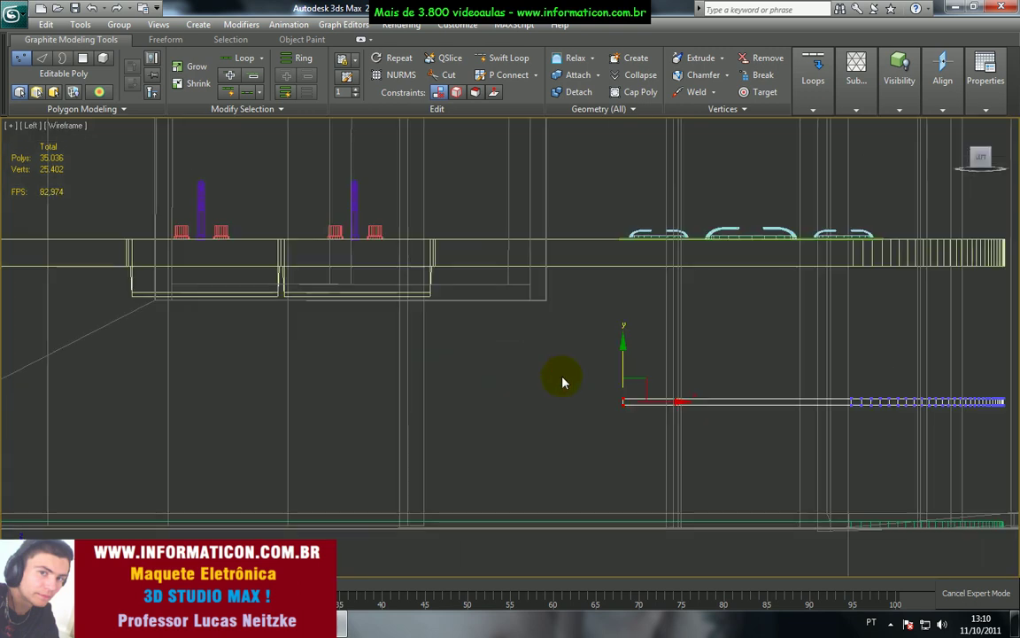
pyautogui.moveTo(593, 390); pyautogui.dragTo(590, 164)
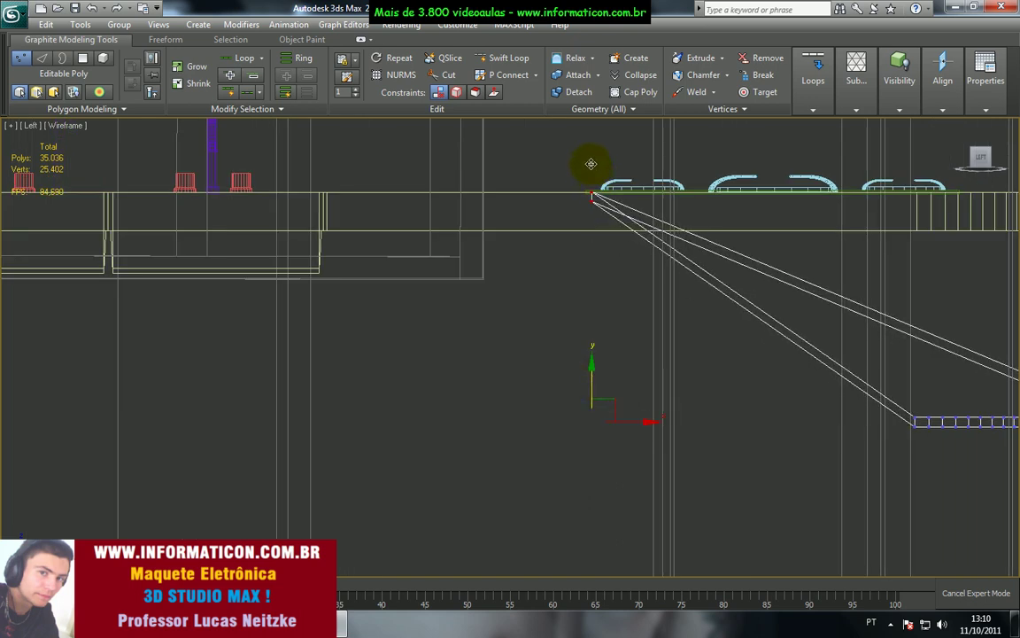
pyautogui.hotkey('ctrl', 'z')
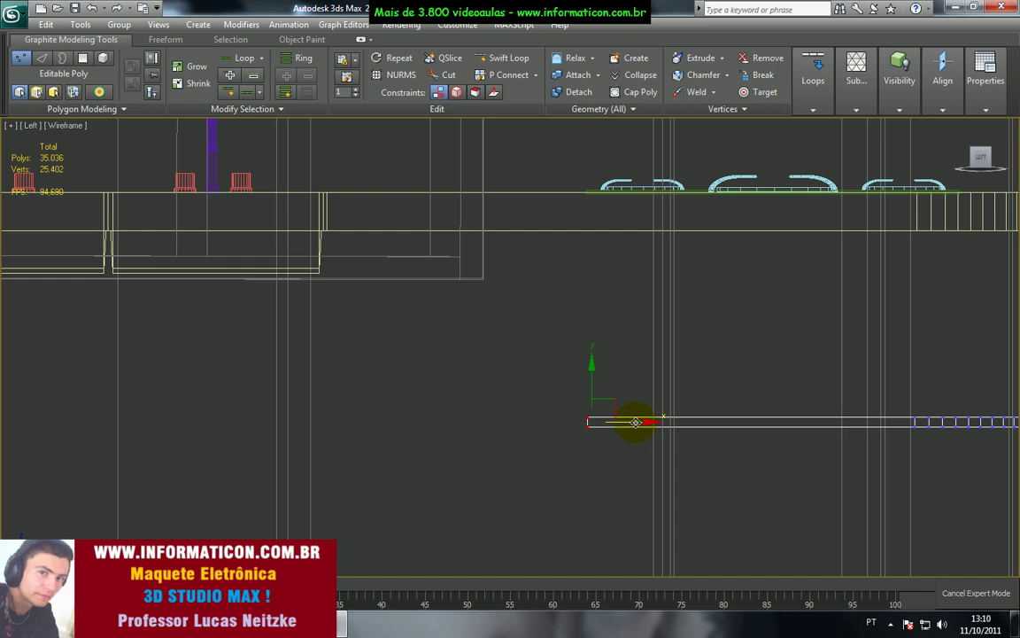
pyautogui.moveTo(587, 382); pyautogui.dragTo(593, 159)
pyautogui.hotkey('ctrl', 'z')
pyautogui.moveTo(587, 398); pyautogui.dragTo(572, 160)
pyautogui.hotkey('ctrl', 'z')
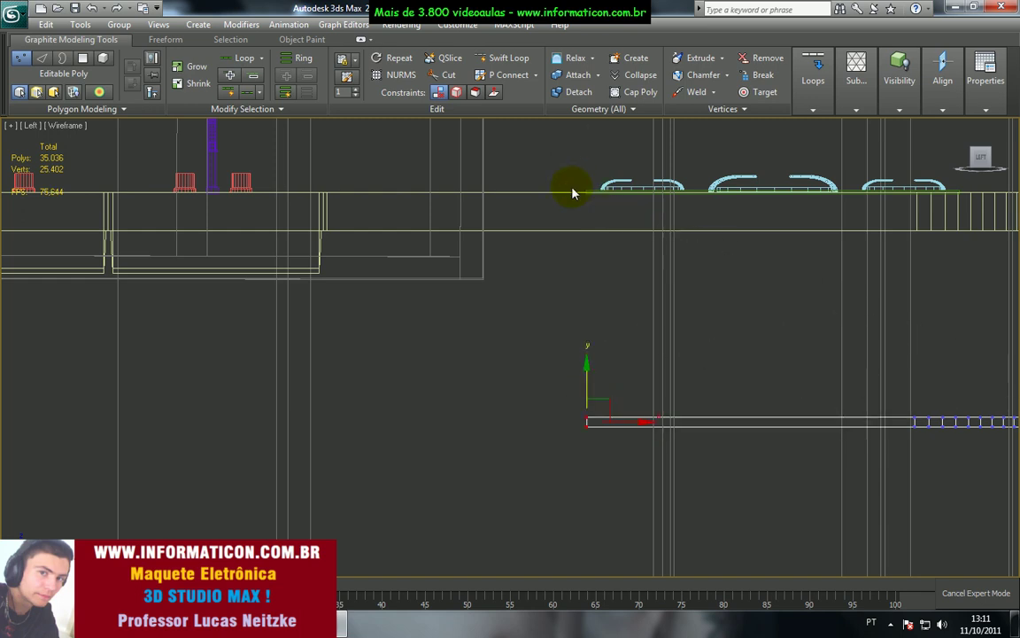
# Step: Examine the shortened shelf beneath the countertop in the shaded Perspective view and compare it with the reference kitchen render
pyautogui.press('p')
pyautogui.press('F3')
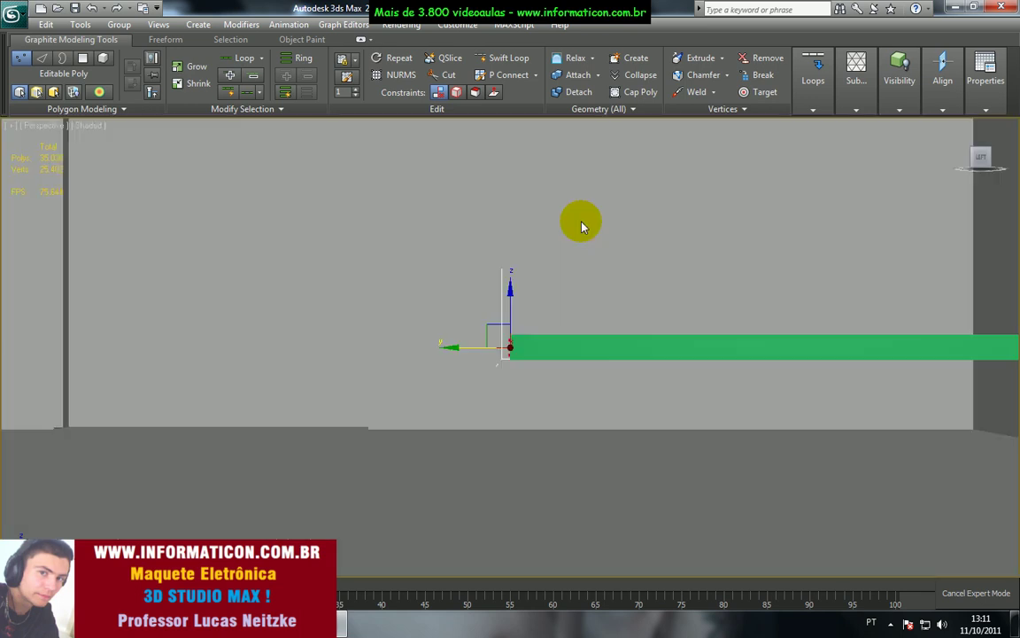
pyautogui.keyDown('alt'); pyautogui.moveTo(620, 275); pyautogui.dragTo(398, 310, button='middle'); pyautogui.keyUp('alt')
pyautogui.scroll(-5, 401, 311)
pyautogui.keyDown('alt'); pyautogui.moveTo(459, 331); pyautogui.dragTo(472, 303, button='middle'); pyautogui.keyUp('alt')
pyautogui.hotkey('alt', 'Tab')
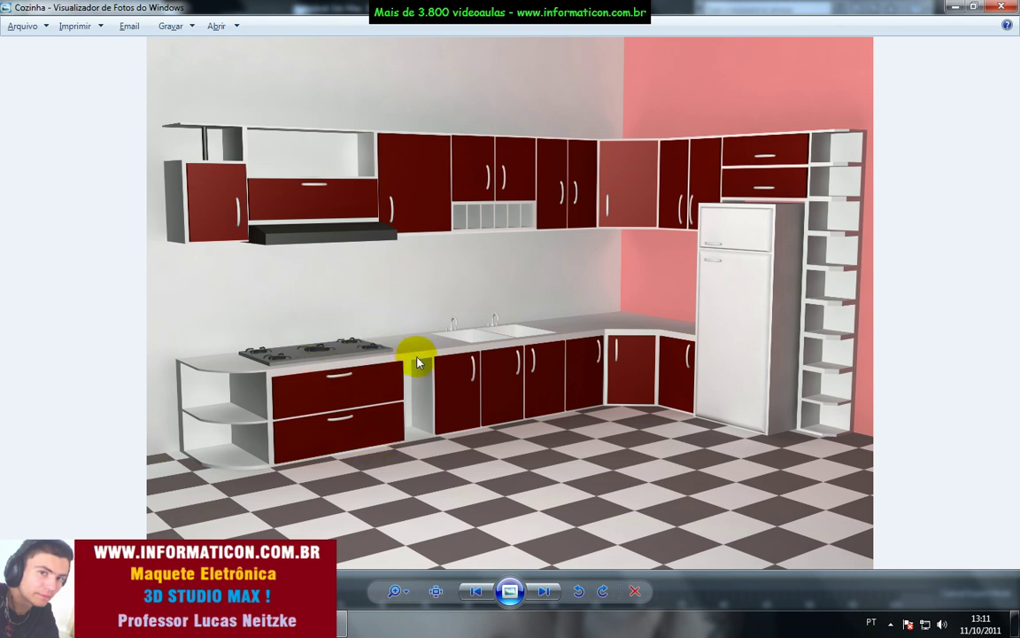
pyautogui.hotkey('alt', 'Tab')
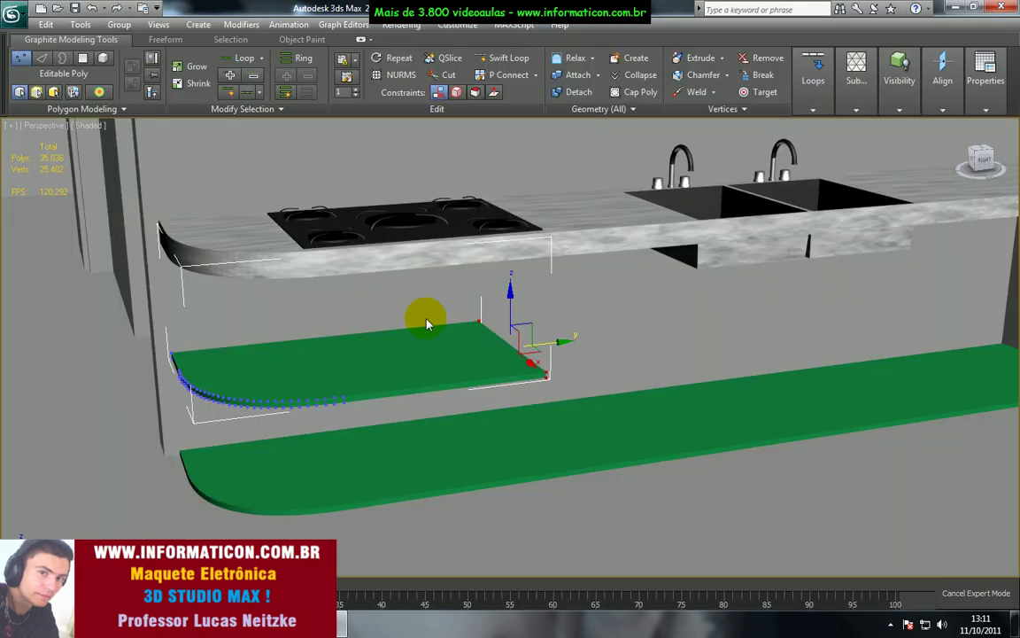
pyautogui.hotkey('alt', 'Tab')
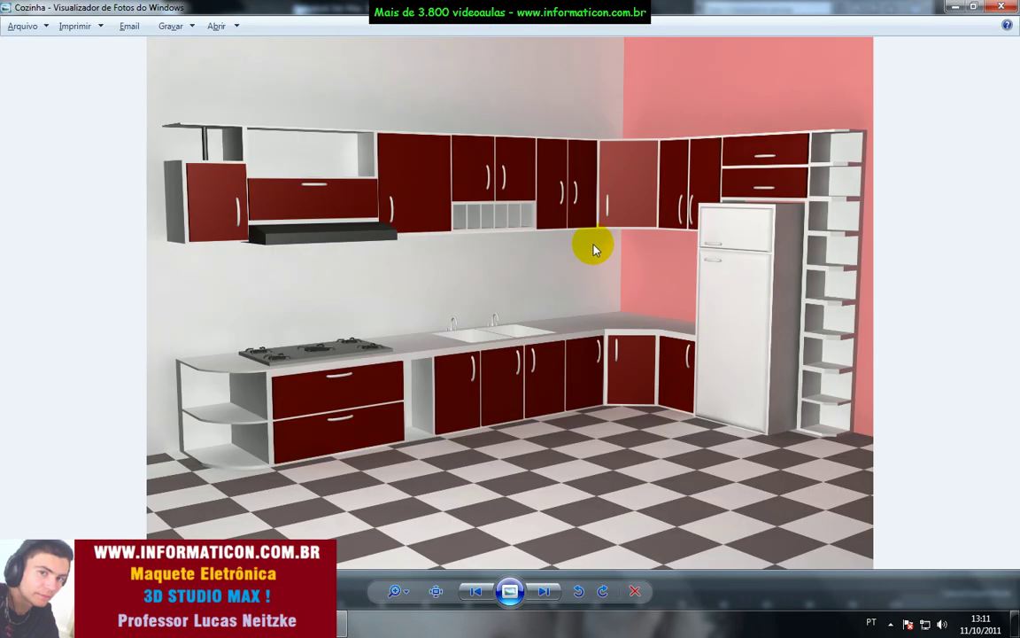
pyautogui.hotkey('alt', 'Tab')
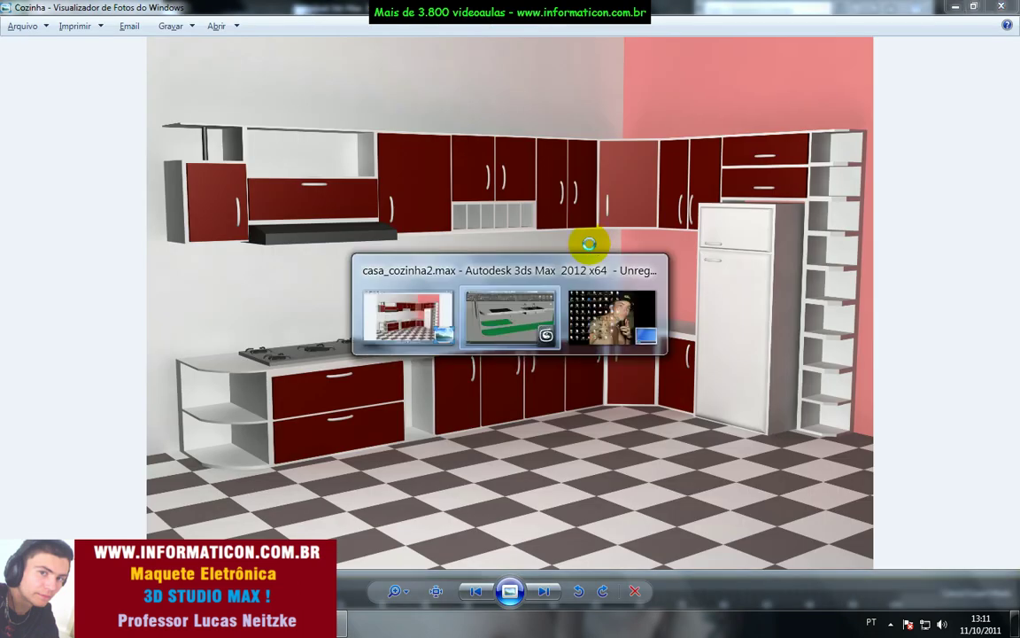
pyautogui.keyDown('alt'); pyautogui.moveTo(453, 298); pyautogui.dragTo(467, 303, button='middle'); pyautogui.keyUp('alt')
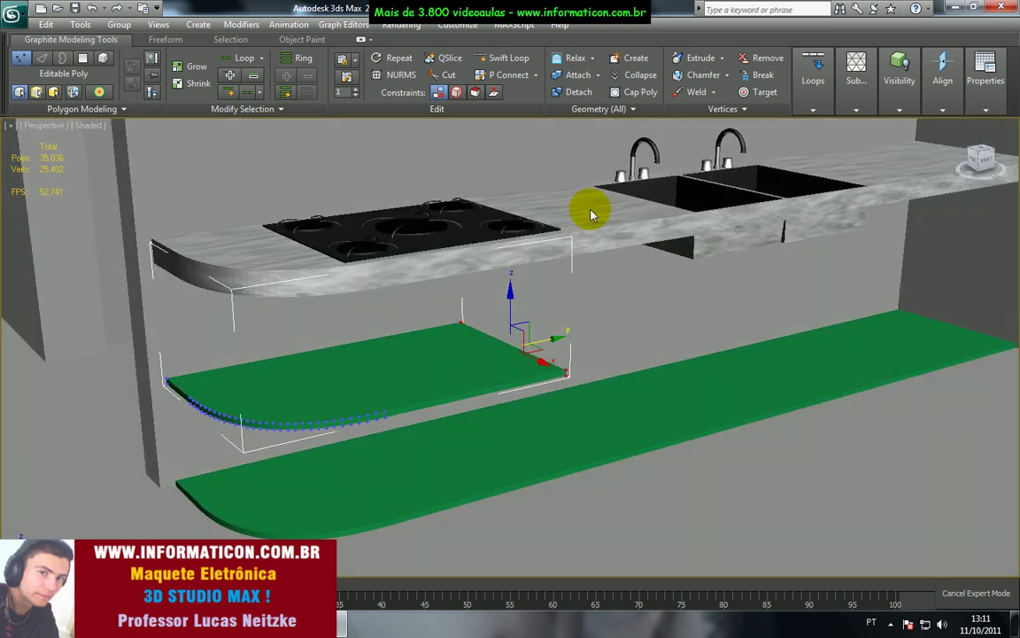
pyautogui.keyDown('alt'); pyautogui.moveTo(598, 210); pyautogui.dragTo(496, 358, button='middle'); pyautogui.keyUp('alt')
pyautogui.hotkey('alt', 'Tab')
pyautogui.hotkey('alt', 'Tab')
pyautogui.keyDown('alt'); pyautogui.moveTo(428, 387); pyautogui.dragTo(473, 336, button='middle'); pyautogui.keyUp('alt')
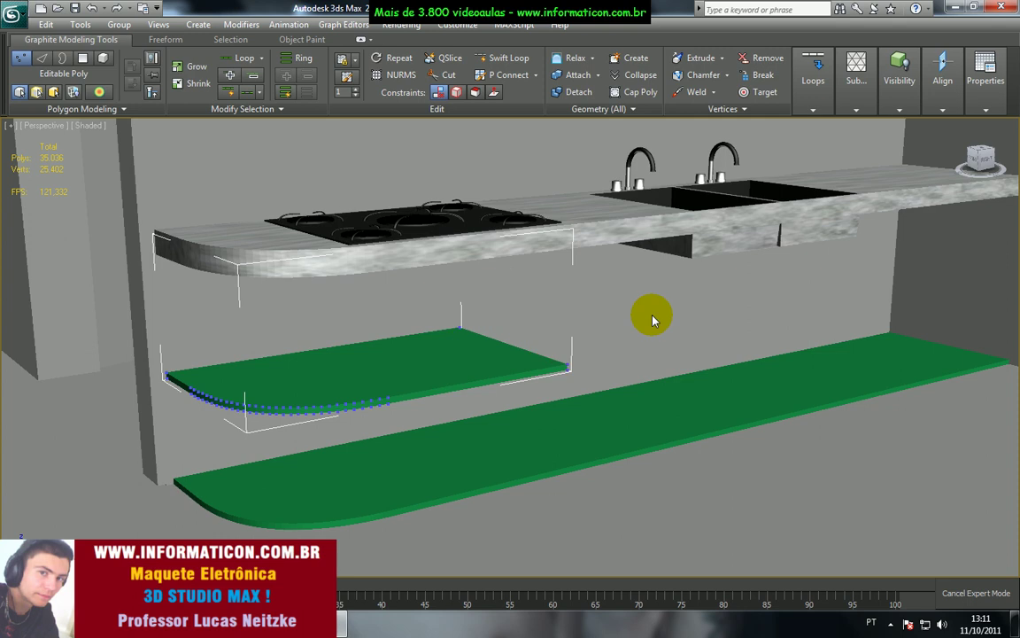
pyautogui.keyDown('alt'); pyautogui.moveTo(567, 330); pyautogui.dragTo(493, 364, button='middle'); pyautogui.keyUp('alt')
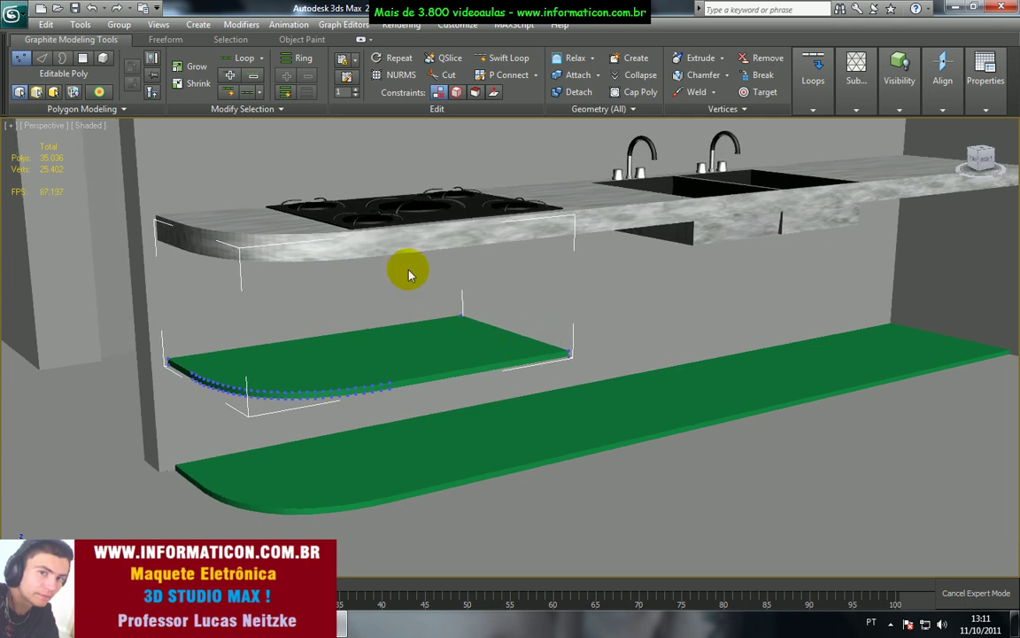
pyautogui.moveTo(428, 303); pyautogui.dragTo(474, 288, button='middle')
# Step: Bring back the full interface from Expert Mode and end the vertex editing and isolation of the short shelf
pyautogui.hotkey('ctrl', 'x')
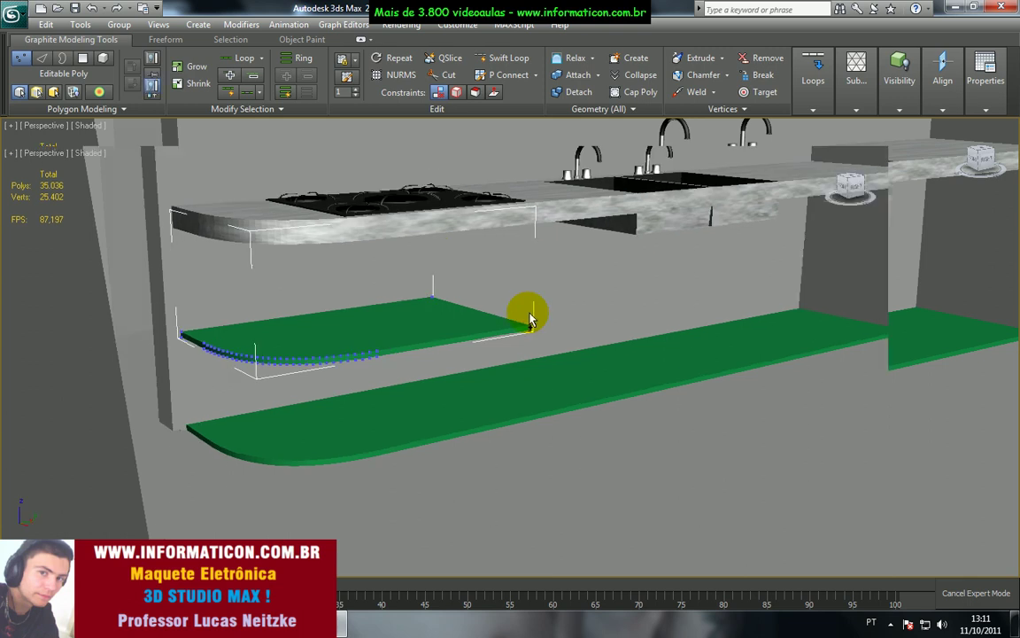
pyautogui.moveTo(529, 312); pyautogui.dragTo(451, 353, button='middle')
pyautogui.click(918, 355)
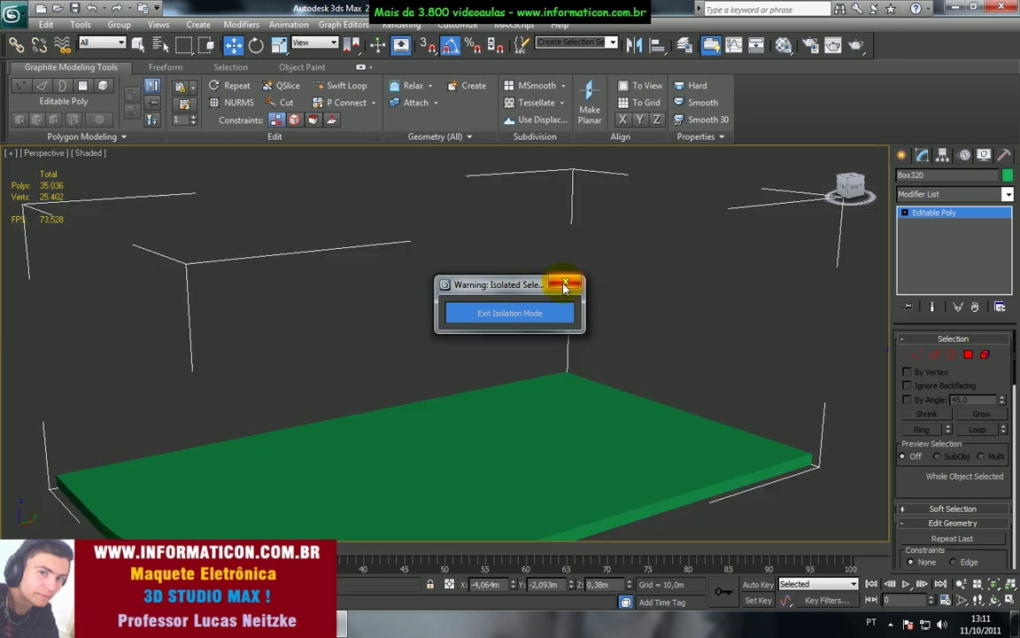
pyautogui.click(551, 312)
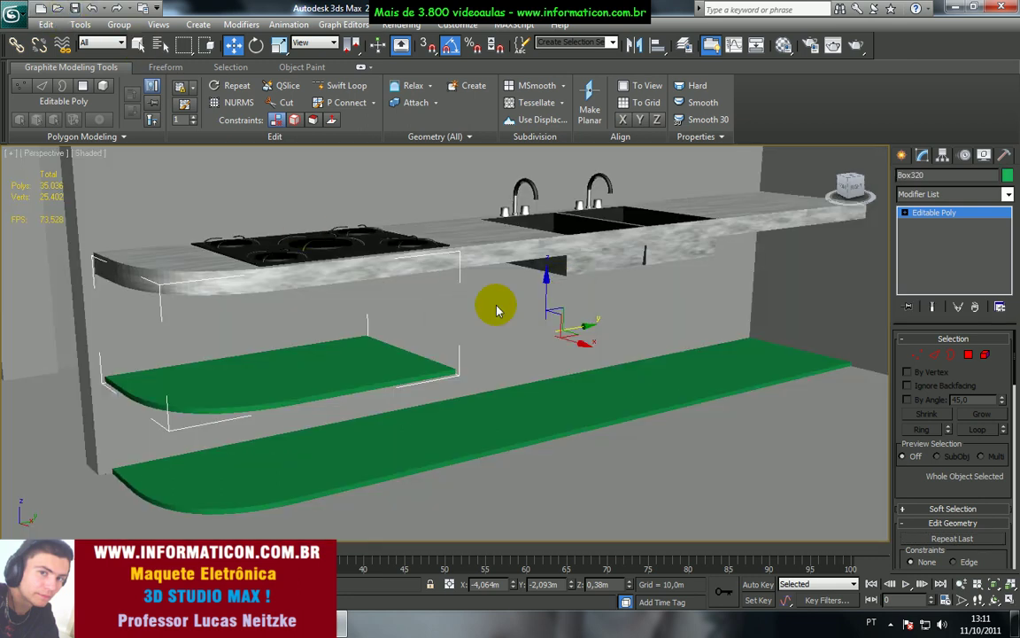
pyautogui.moveTo(483, 309)
pyautogui.mouseDown(button='middle')
pyautogui.moveTo(501, 290)
pyautogui.moveTo(492, 292)
pyautogui.mouseUp(button='middle')
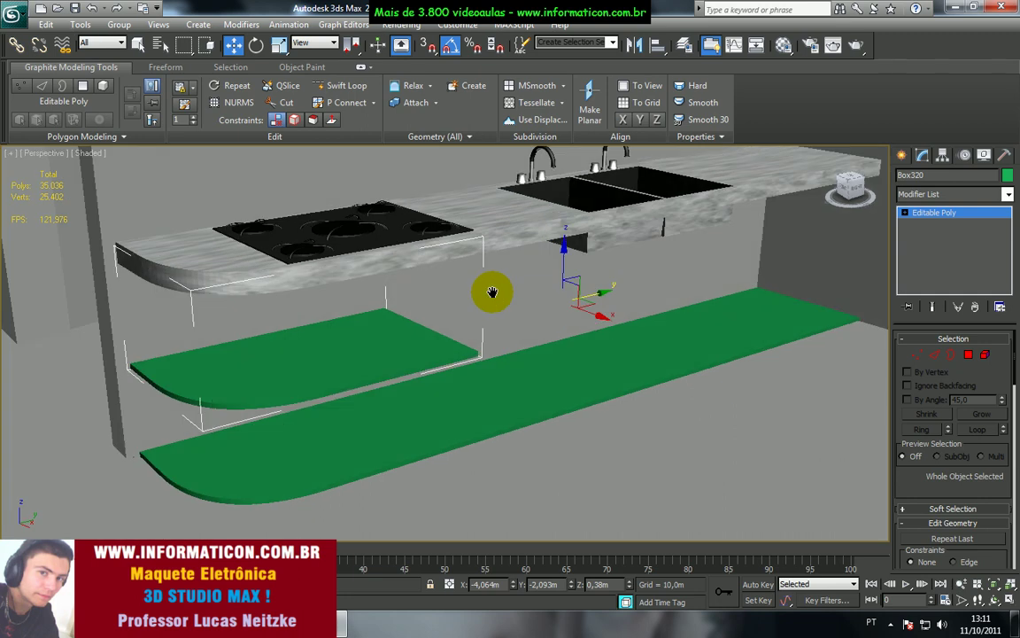
# Step: In the 03 - Default Multi/Sub-Object material, name sub-material 4 "cozinha1" and give it a Standard material
pyautogui.press('m')
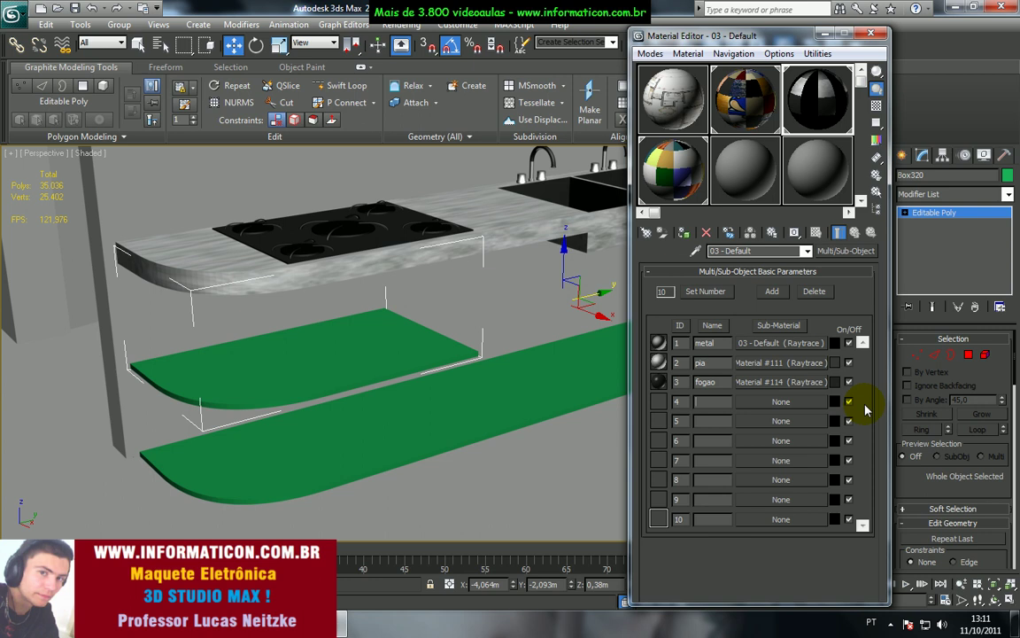
pyautogui.write('cozinha1')
pyautogui.click(771, 403)
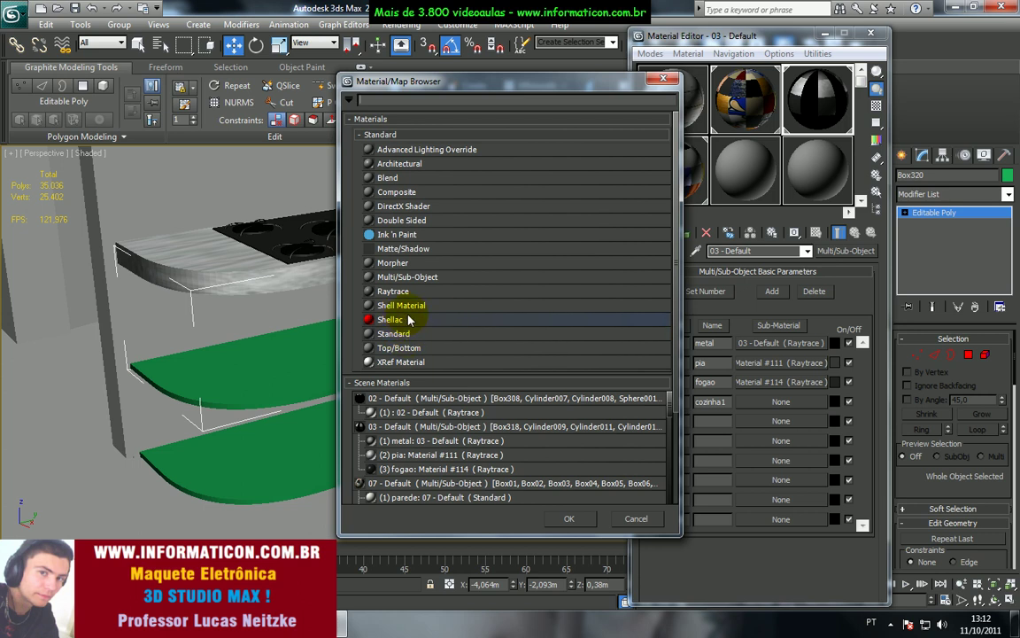
pyautogui.doubleClick(403, 334)
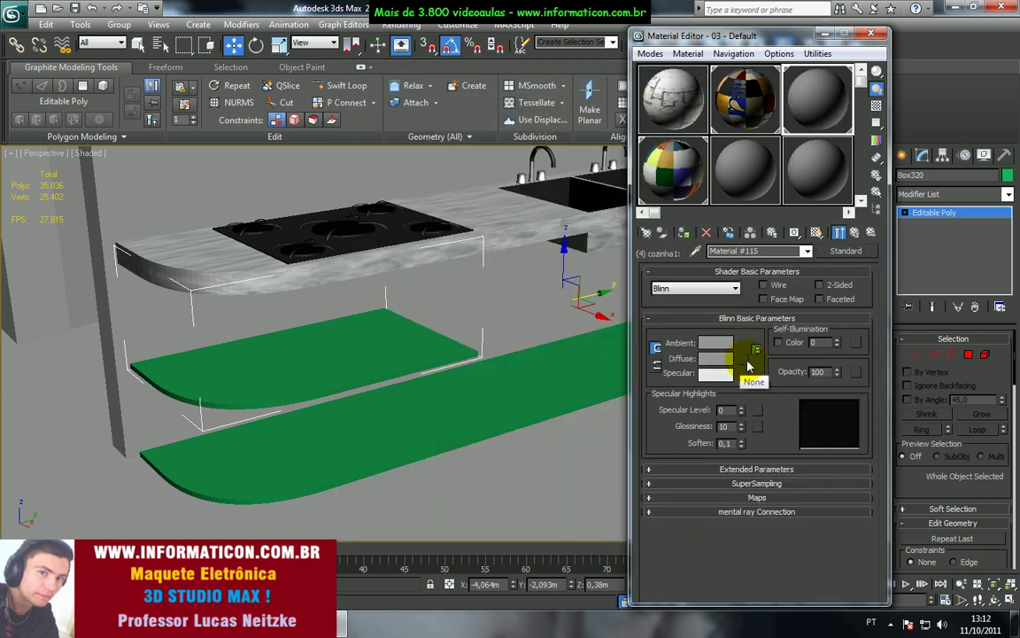
# Step: Set the cozinha1 sub-material's diffuse colour to a near-white shade, leaving it without a diffuse map
pyautogui.click(747, 360)
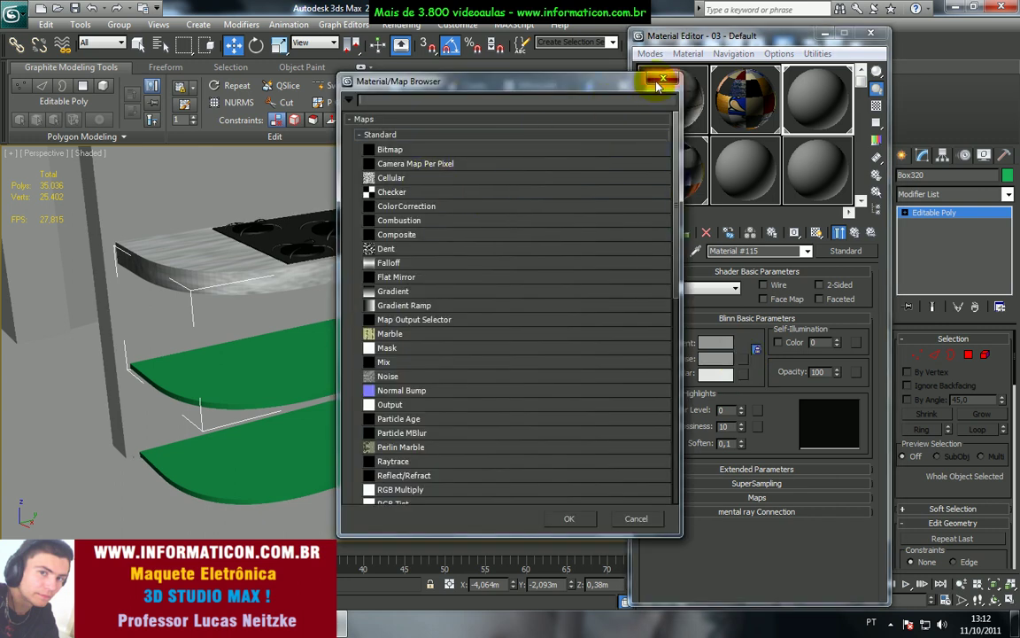
pyautogui.click(663, 78)
pyautogui.click(720, 360)
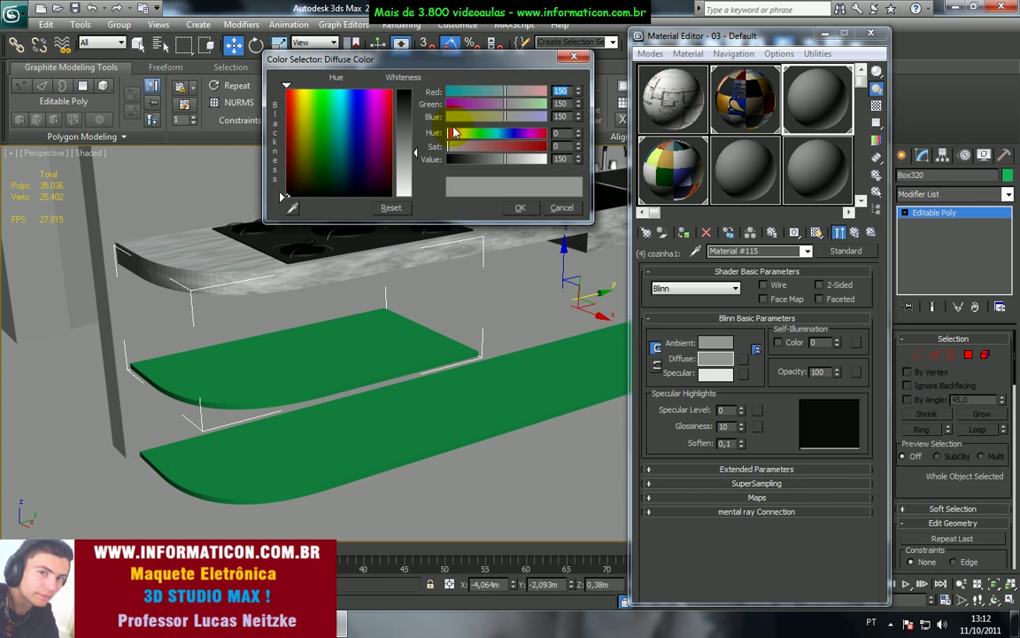
pyautogui.click(541, 159)
pyautogui.click(521, 207)
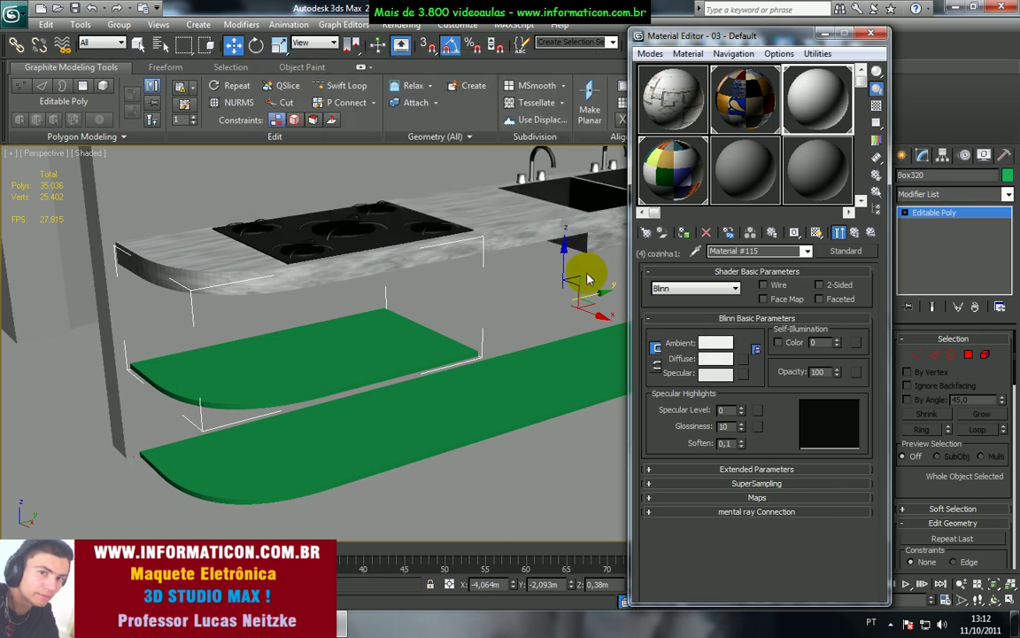
# Step: Assign the 03 - Default multi/sub-object material to the short shelf and close the Material Editor
pyautogui.click(688, 233)
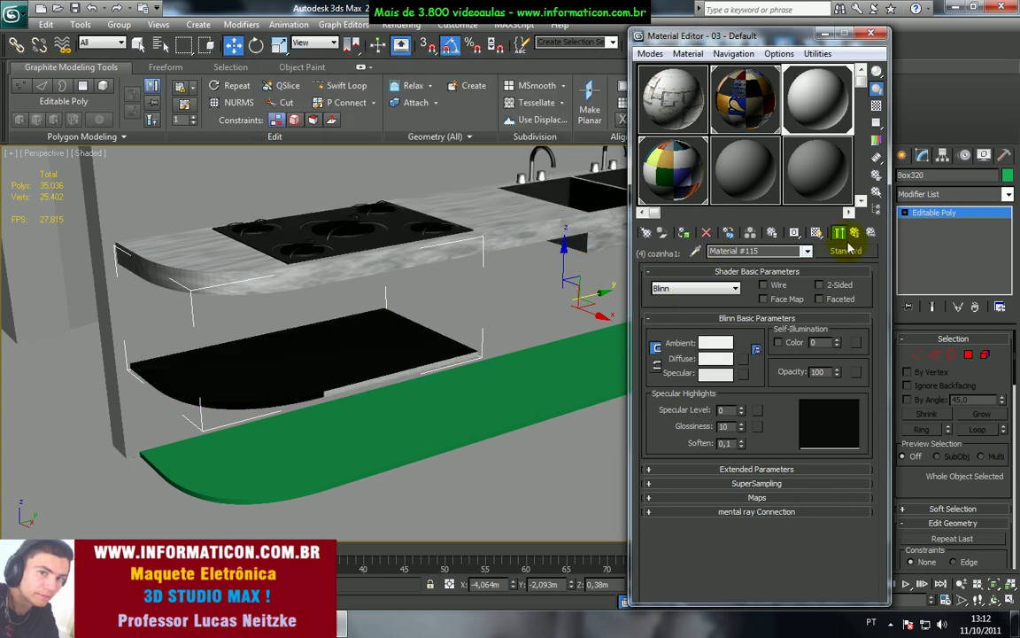
pyautogui.click(839, 232)
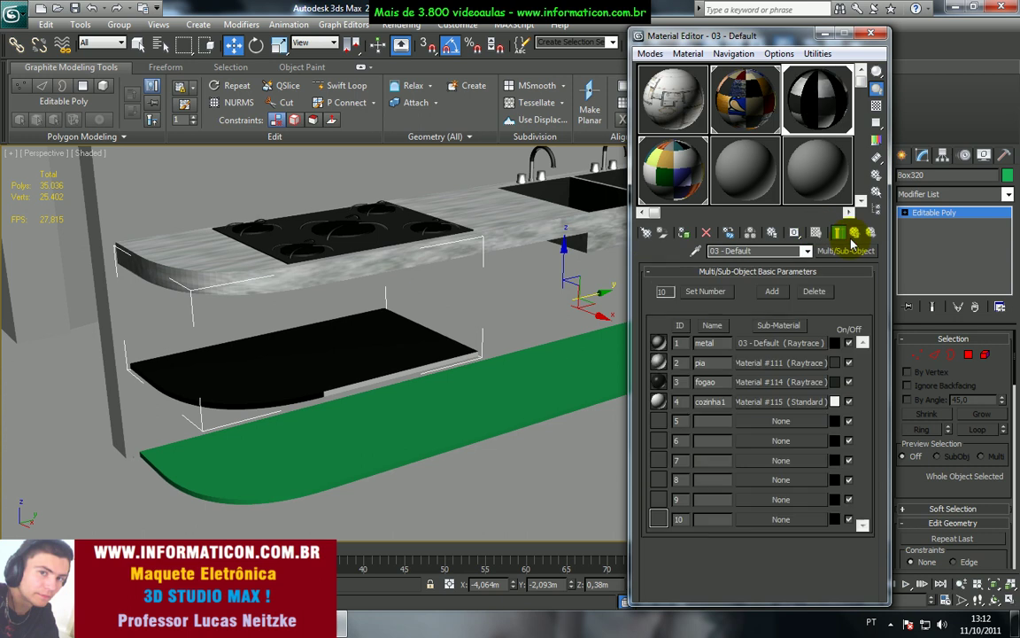
pyautogui.click(871, 34)
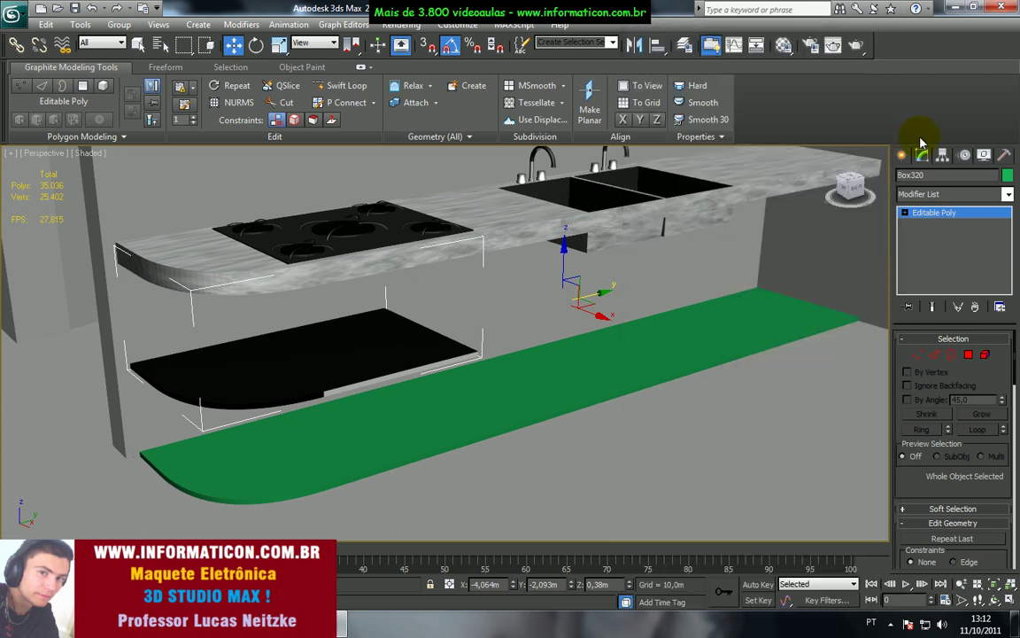
# Step: Add a Material modifier to the short shelf and set its Material ID to 4
pyautogui.click(941, 194)
pyautogui.scroll(-10, 938, 230)
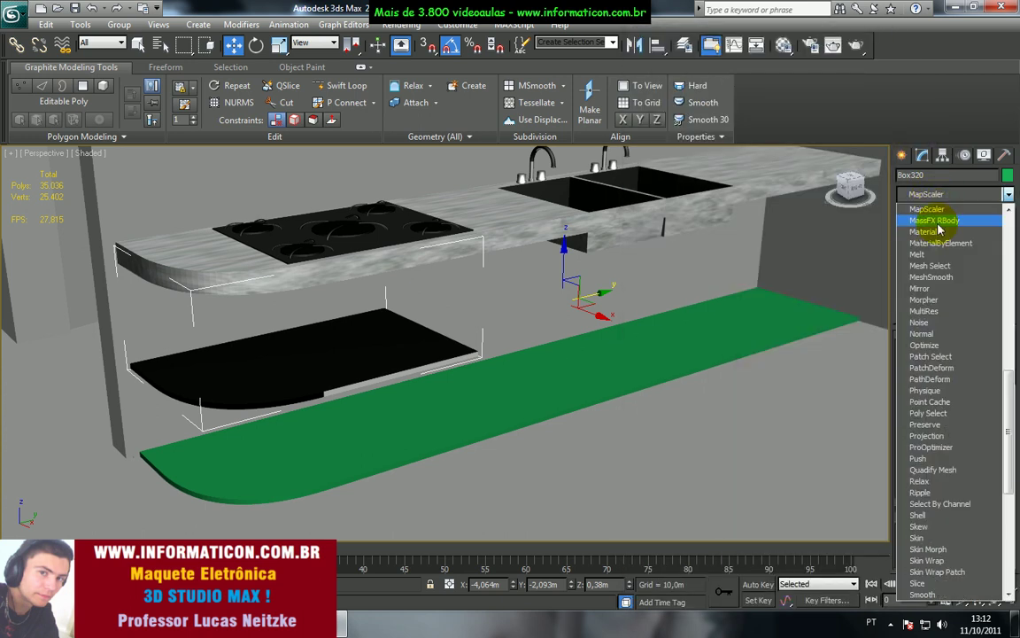
pyautogui.click(939, 228)
pyautogui.click(995, 357)
pyautogui.click(994, 357)
pyautogui.click(994, 357)
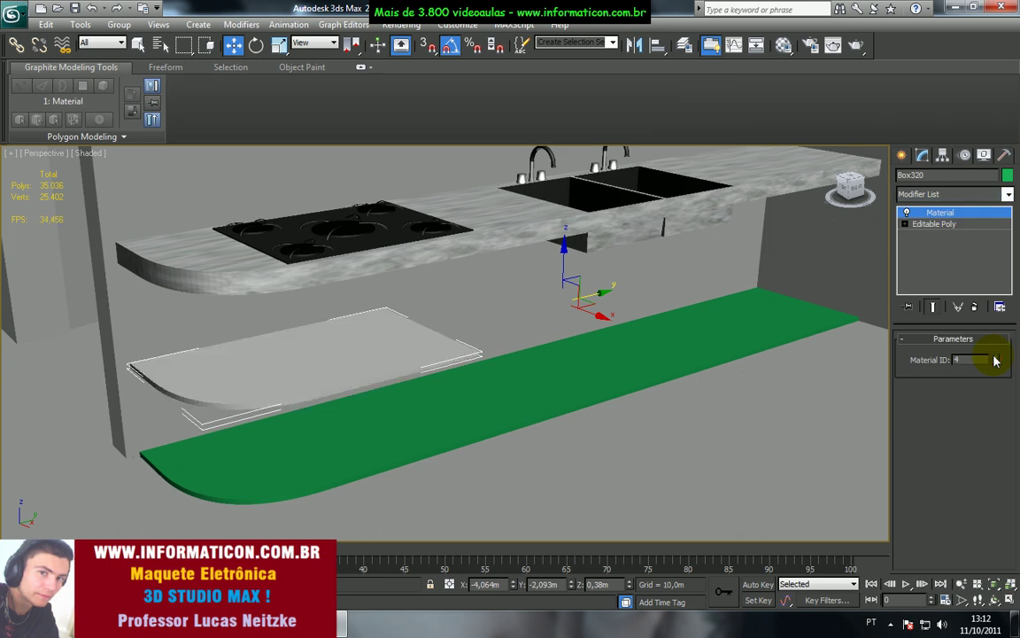
# Step: Give the long bottom shelf a Material modifier with Material ID 4 and assign the 03 - Default material to it
pyautogui.click(548, 386)
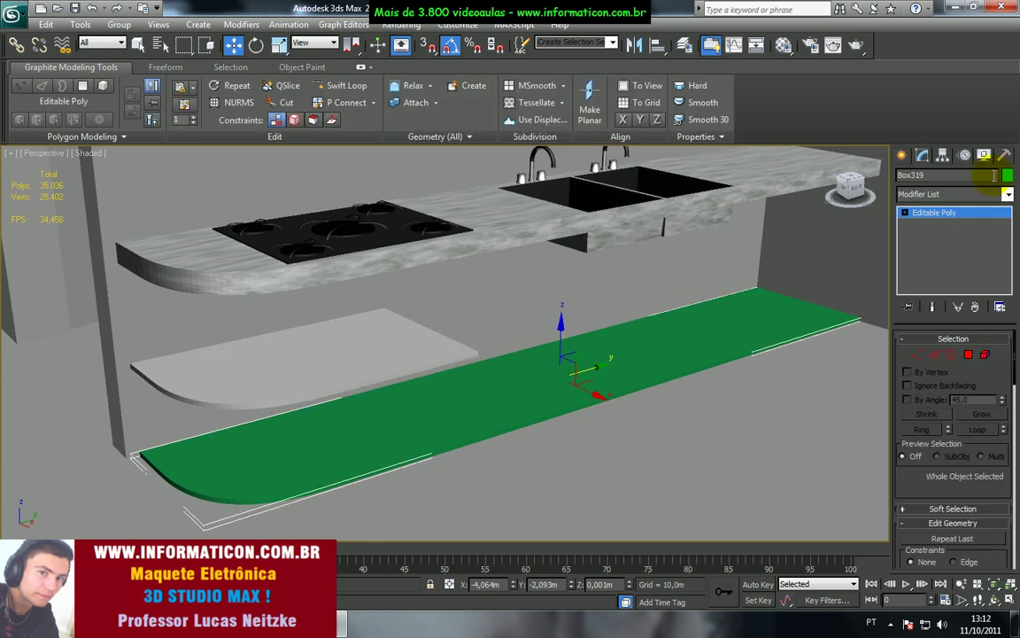
pyautogui.click(941, 194)
pyautogui.scroll(-10, 950, 228)
pyautogui.click(951, 227)
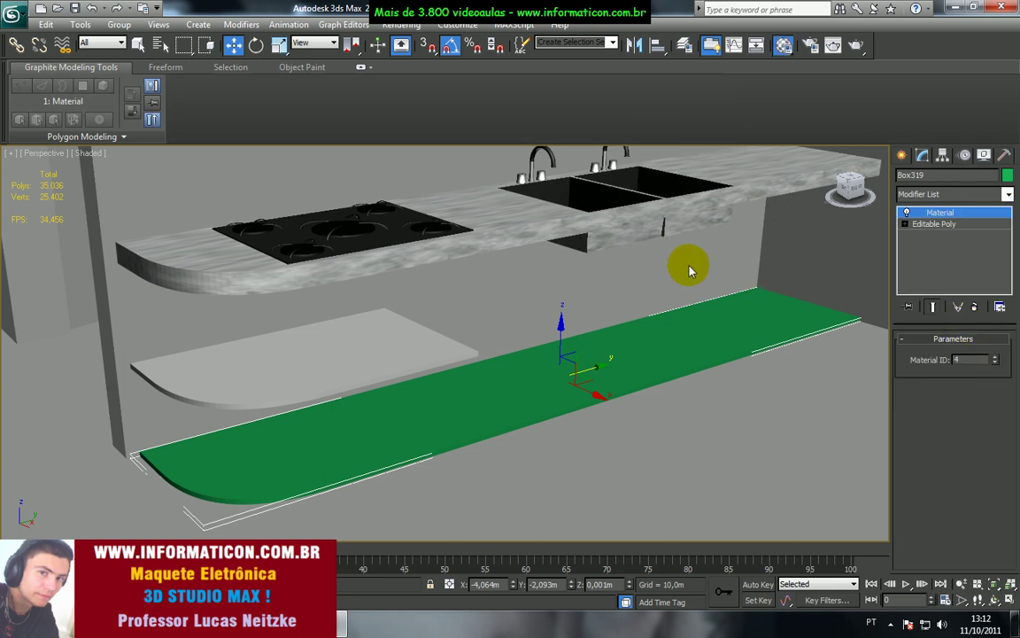
pyautogui.press('m')
pyautogui.click(683, 232)
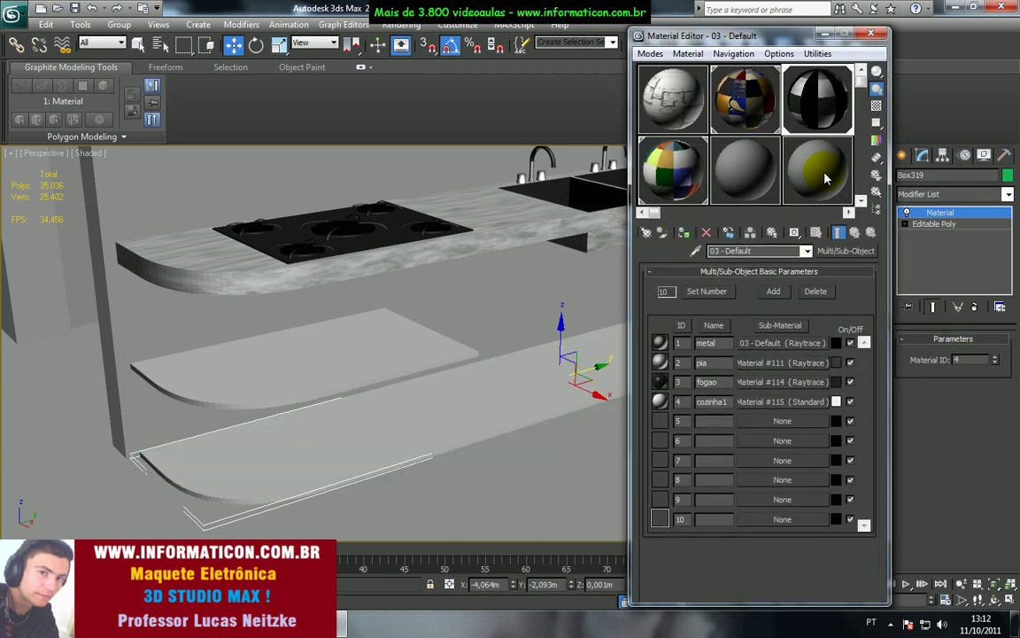
pyautogui.click(871, 33)
# Step: Reopen the cozinha1 sub-material and try a dark wine-red diffuse colour of 86, 40, 51
pyautogui.press('m')
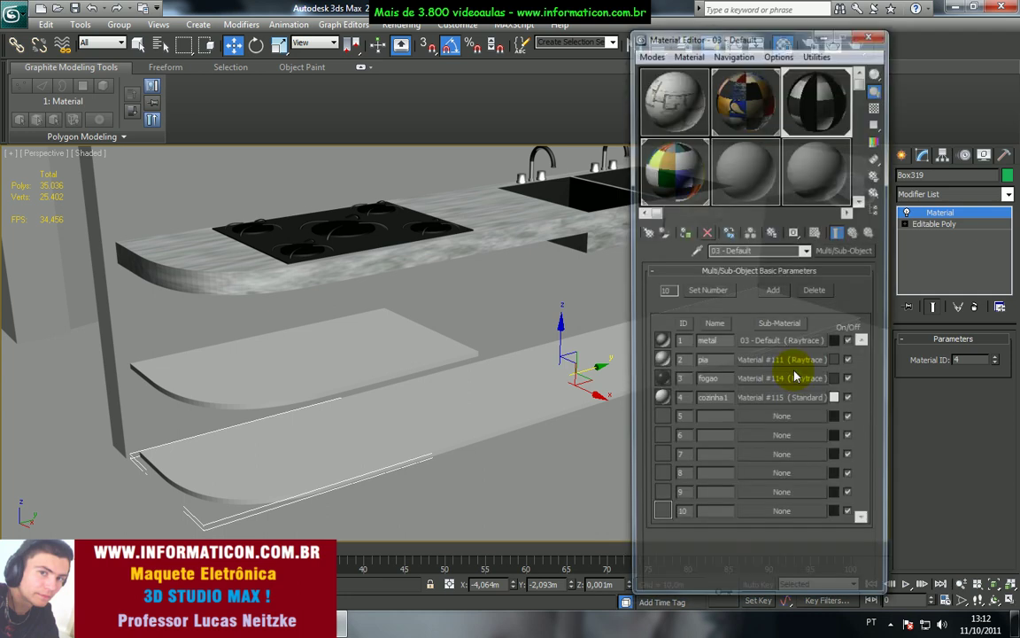
pyautogui.click(779, 396)
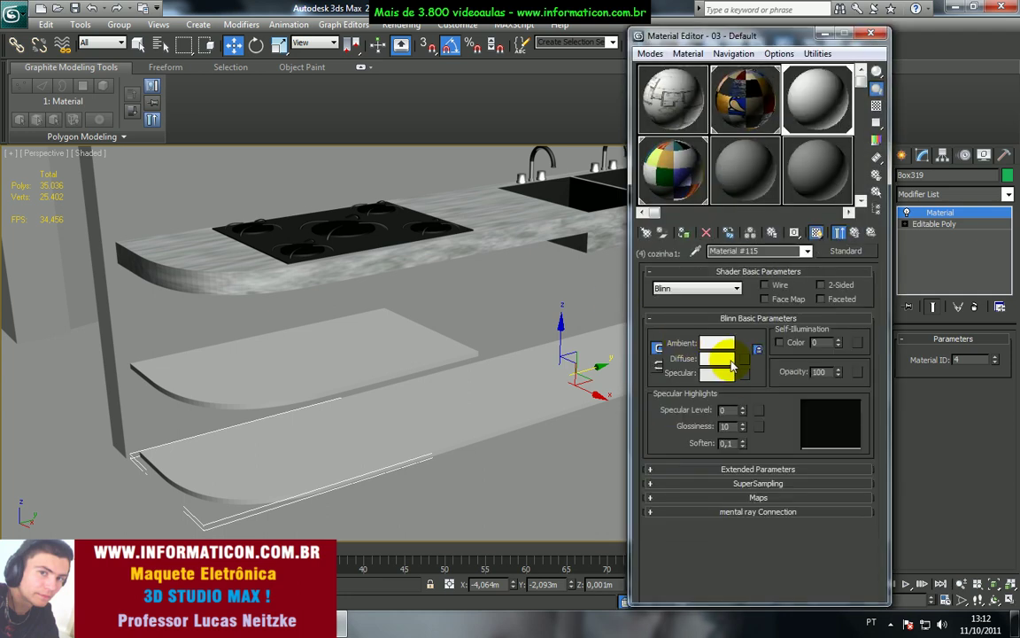
pyautogui.click(732, 366)
pyautogui.moveTo(544, 158); pyautogui.dragTo(467, 160)
pyautogui.moveTo(532, 104); pyautogui.dragTo(480, 93)
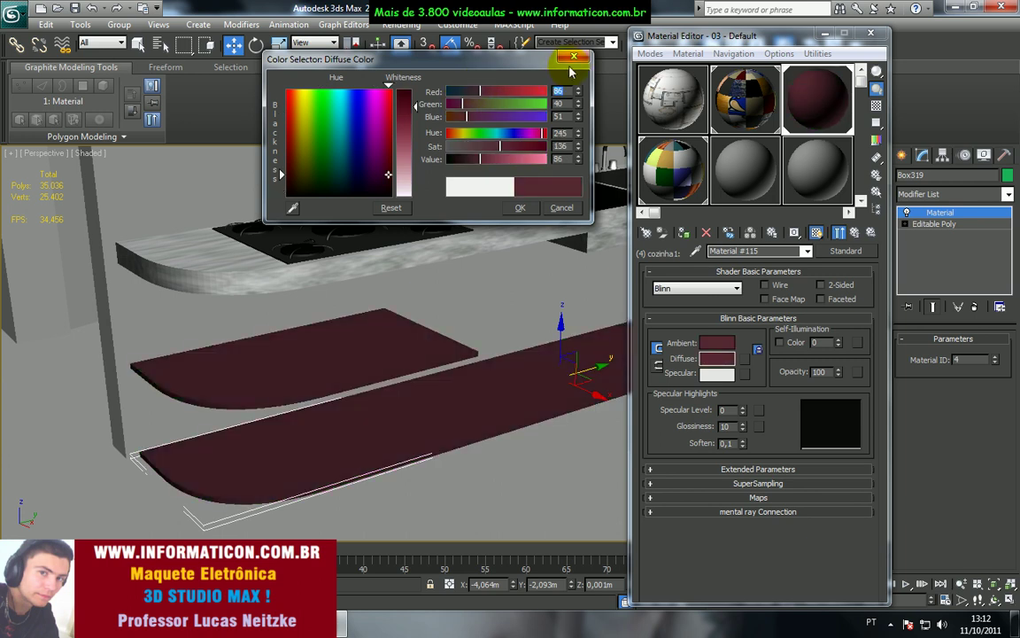
pyautogui.click(573, 58)
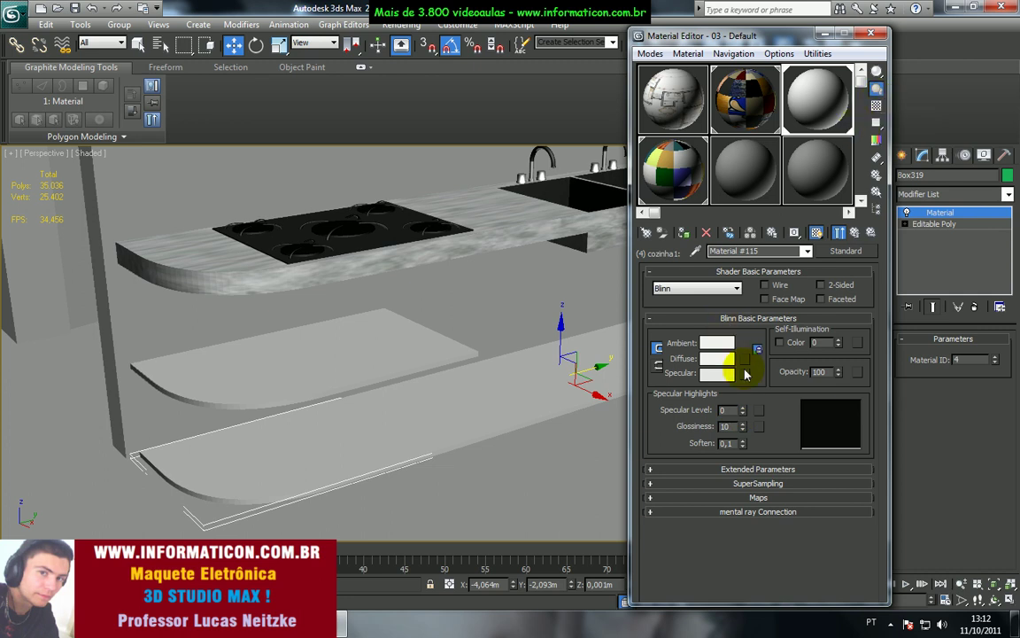
# Step: Enable self-illumination colour on cozinha1, set it to a dark grey of value 38, and close the Material Editor
pyautogui.click(781, 344)
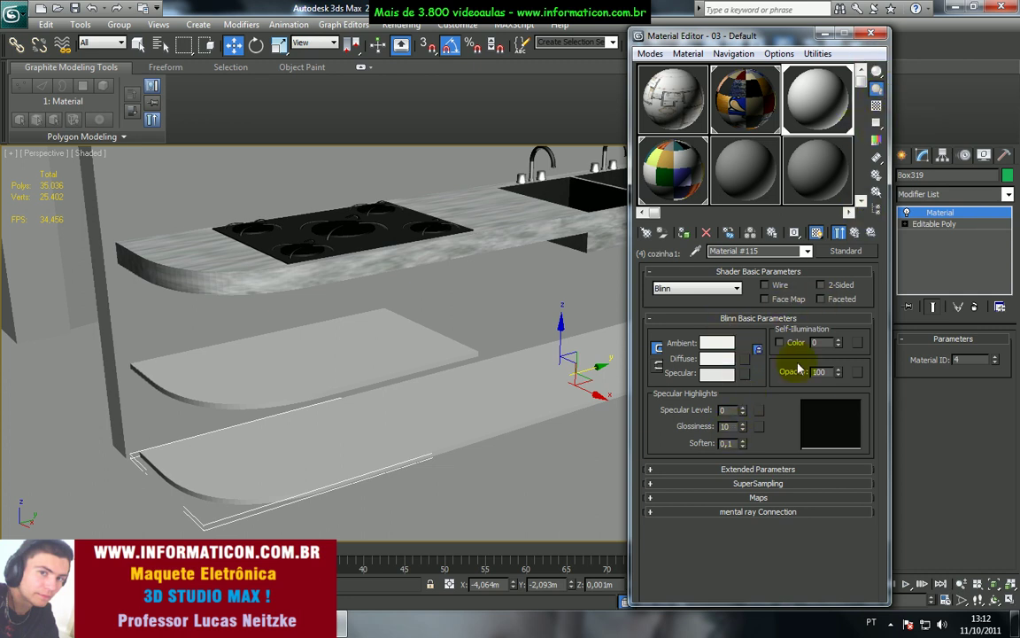
pyautogui.click(828, 343)
pyautogui.moveTo(546, 159); pyautogui.dragTo(464, 164)
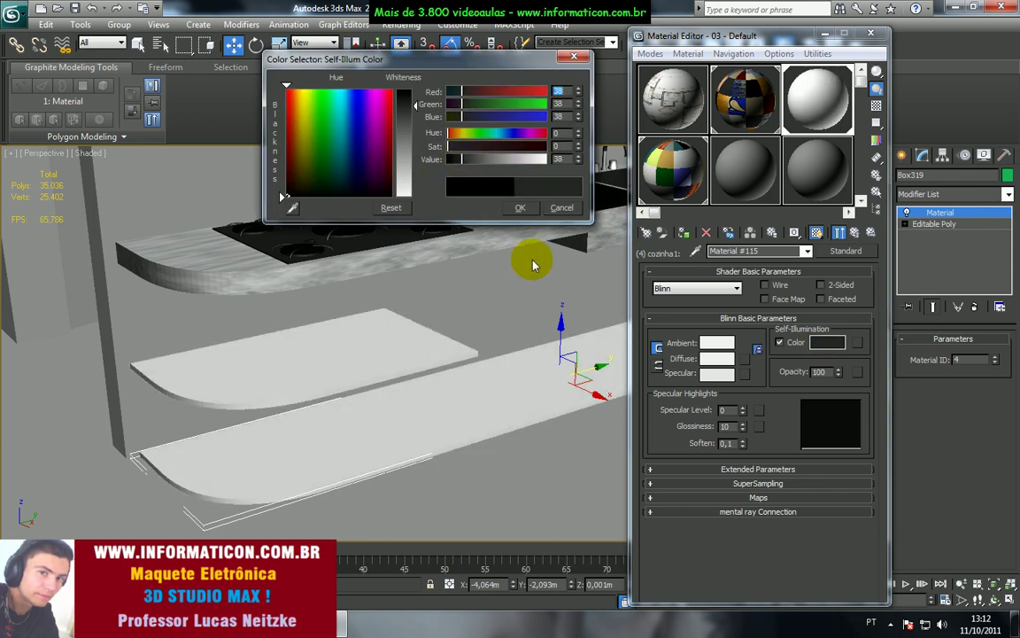
pyautogui.click(521, 207)
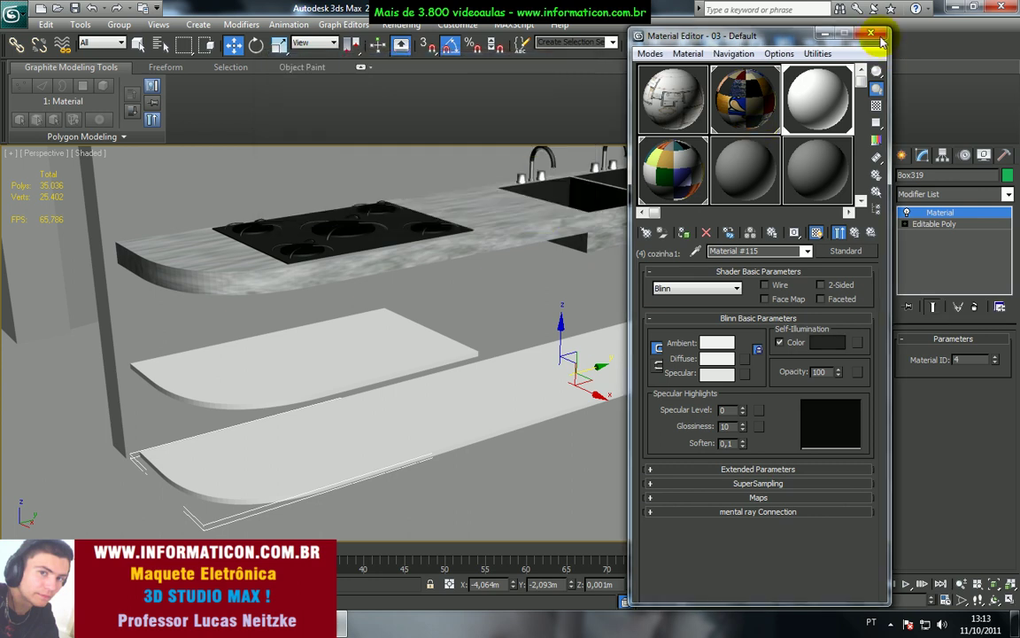
pyautogui.click(870, 33)
# Step: Render the Perspective view to check the white shelves, and compare the lower cabinets with the reference kitchen render
pyautogui.moveTo(713, 330)
pyautogui.keyDown('alt'); pyautogui.mouseDown(button='middle')
pyautogui.moveTo(658, 331)
pyautogui.moveTo(696, 326)
pyautogui.mouseUp(button='middle'); pyautogui.keyUp('alt')
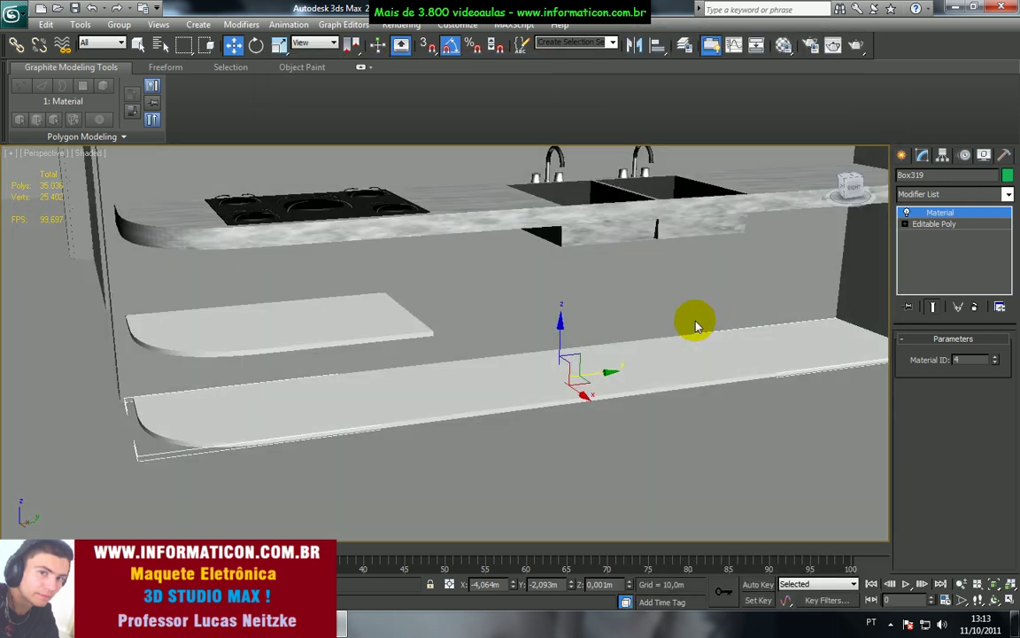
pyautogui.click(833, 44)
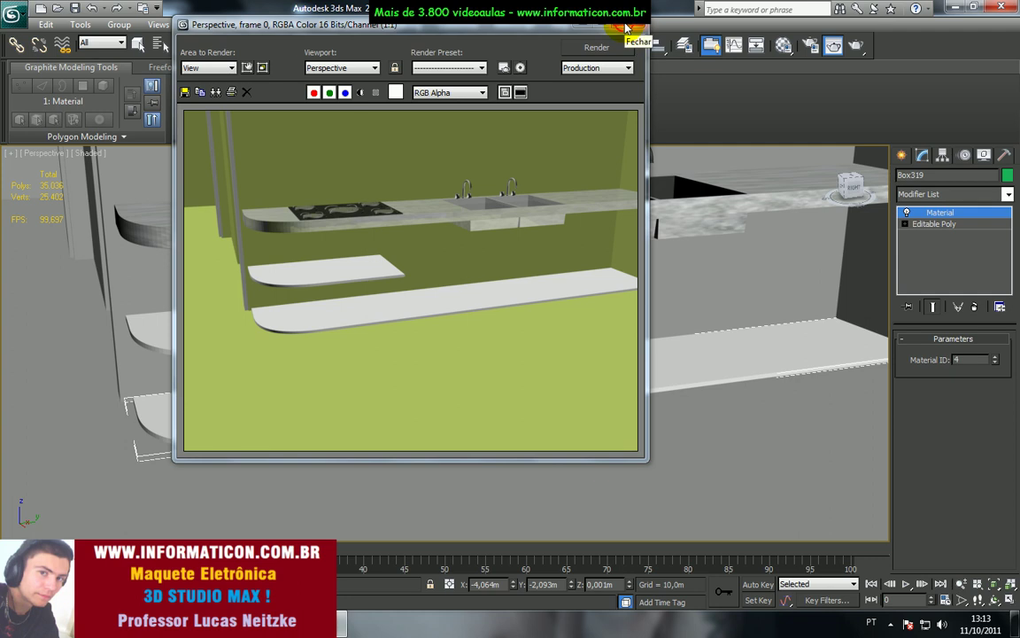
pyautogui.click(625, 26)
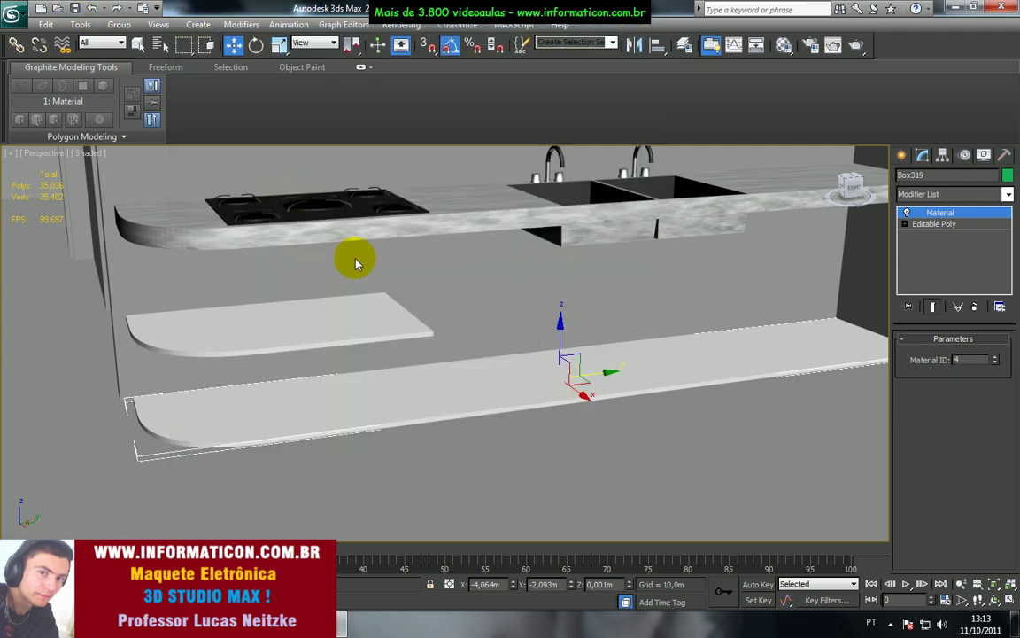
pyautogui.moveTo(447, 442)
pyautogui.keyDown('alt'); pyautogui.mouseDown(button='middle')
pyautogui.moveTo(416, 419)
pyautogui.moveTo(455, 428)
pyautogui.mouseUp(button='middle'); pyautogui.keyUp('alt')
pyautogui.hotkey('alt', 'Tab')
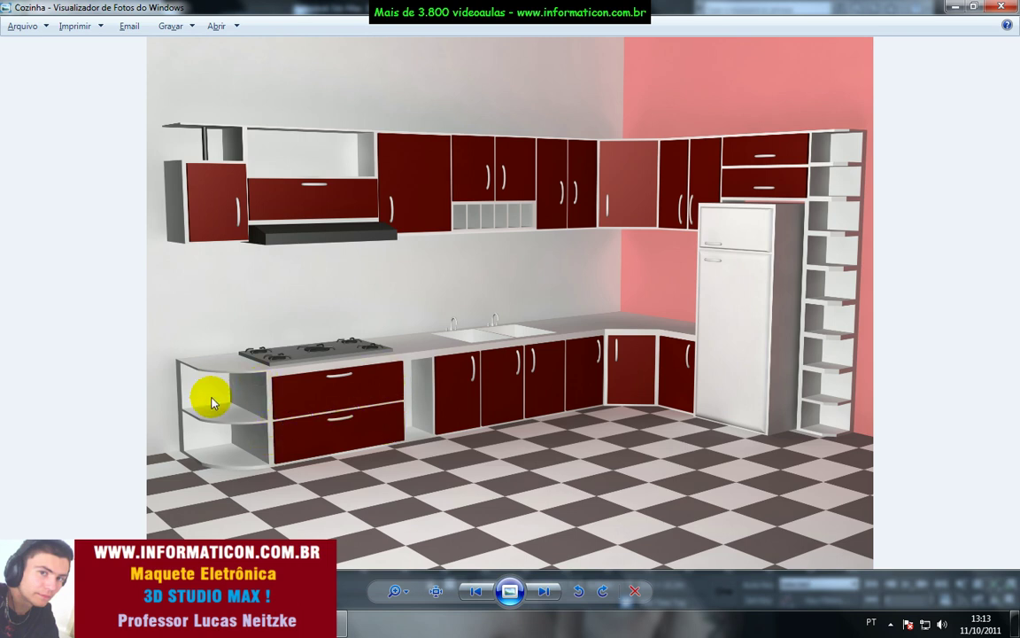
pyautogui.hotkey('alt', 'Tab')
# Step: Select the countertop together with its sinks, faucets, cooktop and both shelves beneath it
pyautogui.keyDown('alt'); pyautogui.moveTo(390, 371); pyautogui.dragTo(528, 375, button='middle'); pyautogui.keyUp('alt')
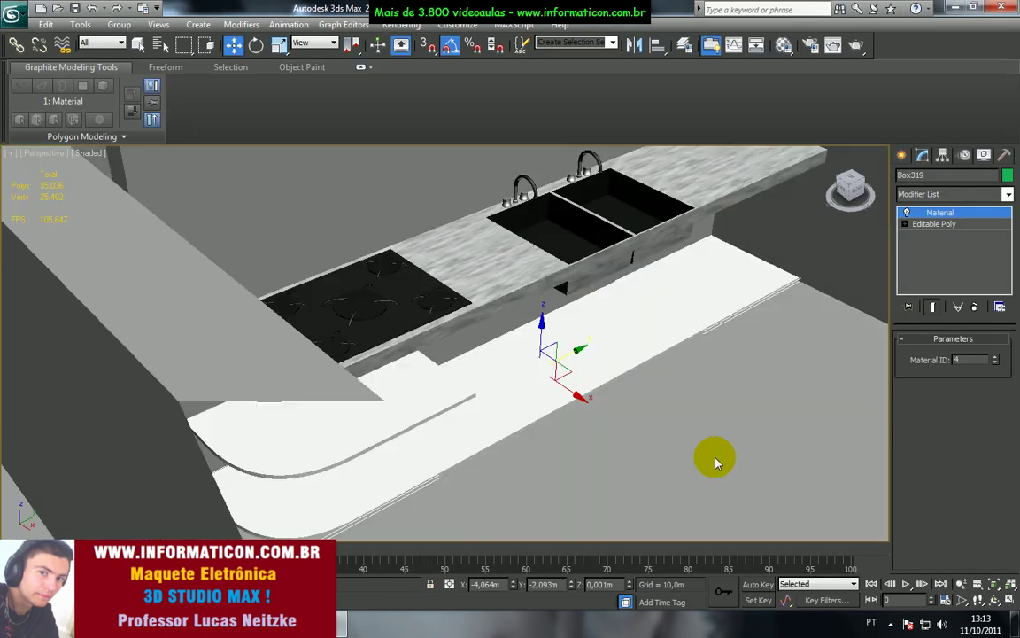
pyautogui.moveTo(523, 325); pyautogui.dragTo(320, 146)
pyautogui.keyDown('alt'); pyautogui.moveTo(439, 223); pyautogui.dragTo(485, 292, button='middle'); pyautogui.keyUp('alt')
pyautogui.moveTo(679, 474); pyautogui.dragTo(590, 460)
pyautogui.keyDown('ctrl'); pyautogui.click(360, 292); pyautogui.keyUp('ctrl')
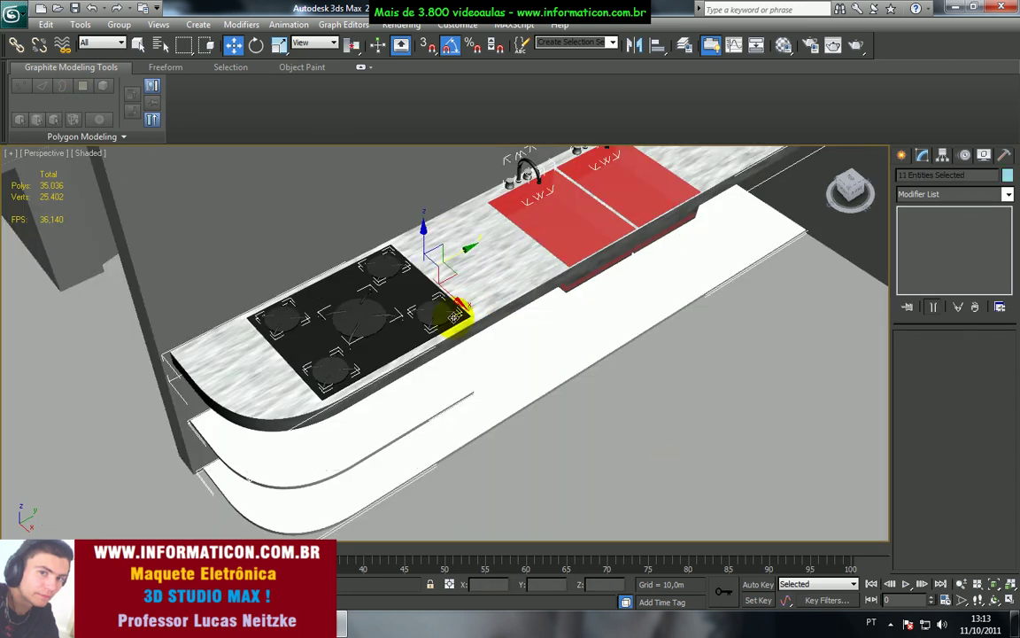
# Step: In the Top view, move the selected kitchen objects about 0.028 m along X away from the wall and slightly along negative Y
pyautogui.moveTo(457, 306); pyautogui.dragTo(462, 307)
pyautogui.press('t')
pyautogui.scroll(2, 507, 383)
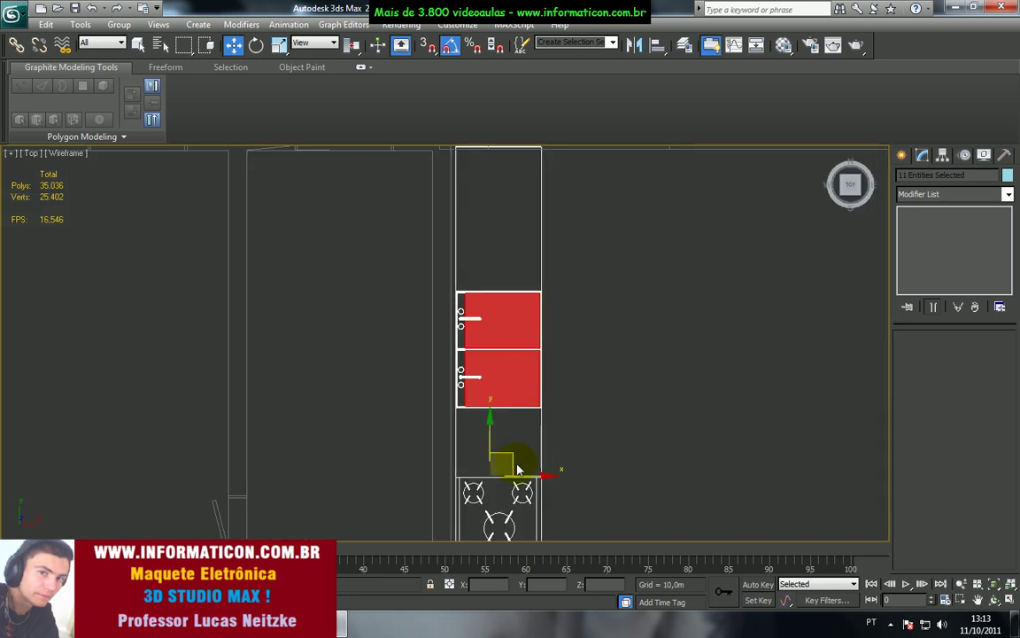
pyautogui.moveTo(528, 474); pyautogui.dragTo(531, 473)
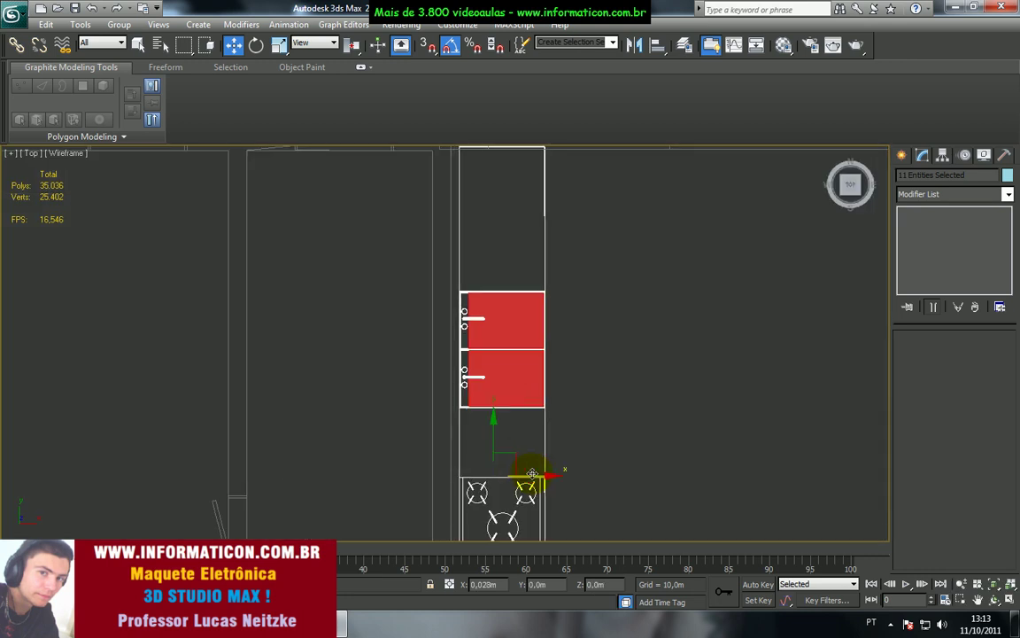
pyautogui.moveTo(496, 422); pyautogui.dragTo(495, 426)
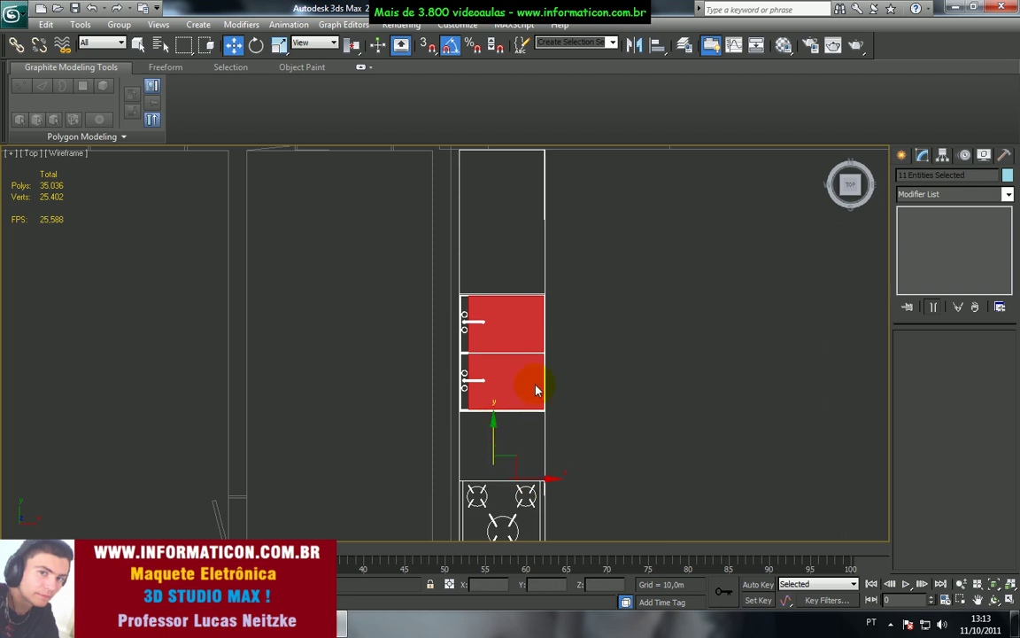
pyautogui.moveTo(535, 390); pyautogui.dragTo(523, 366, button='middle')
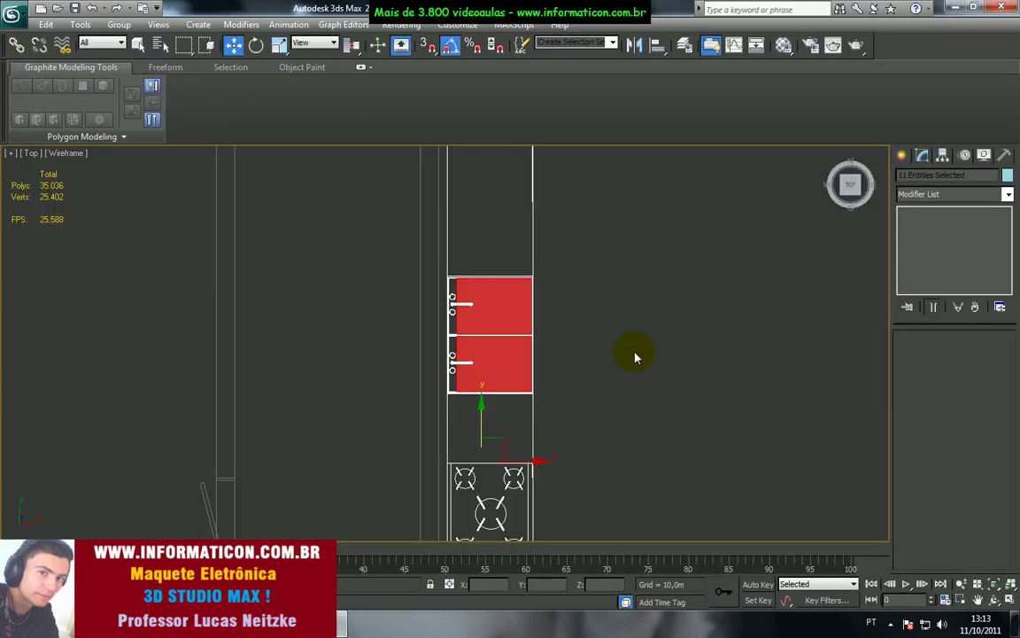
# Step: Create a narrow box between the wall and the countertop's full back edge, about 3.846 m long, 0.073 m wide and 0.01 m high
pyautogui.click(902, 156)
pyautogui.click(925, 246)
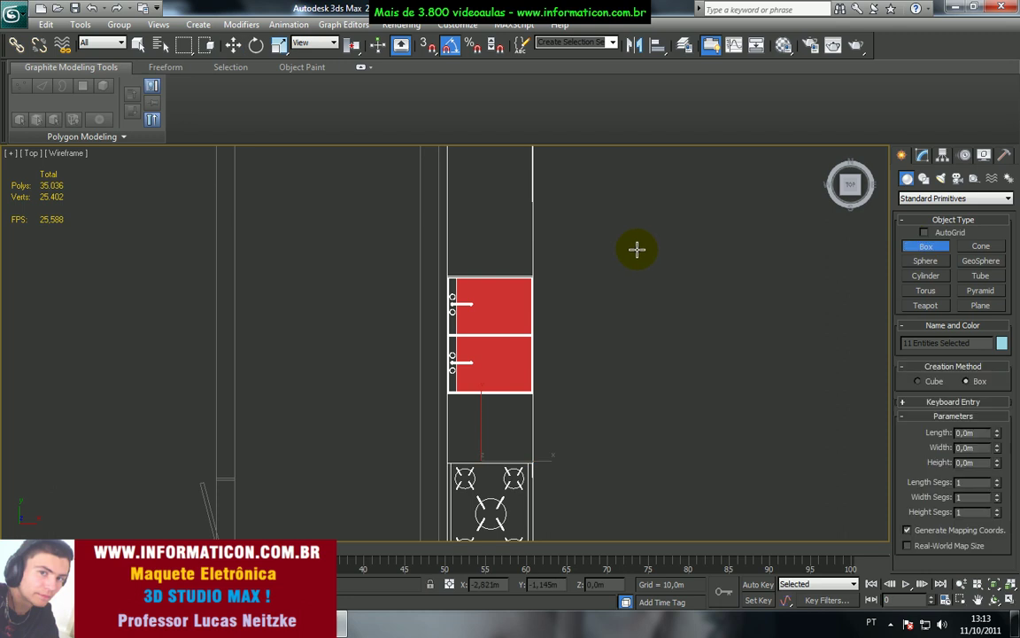
pyautogui.scroll(-3, 454, 256)
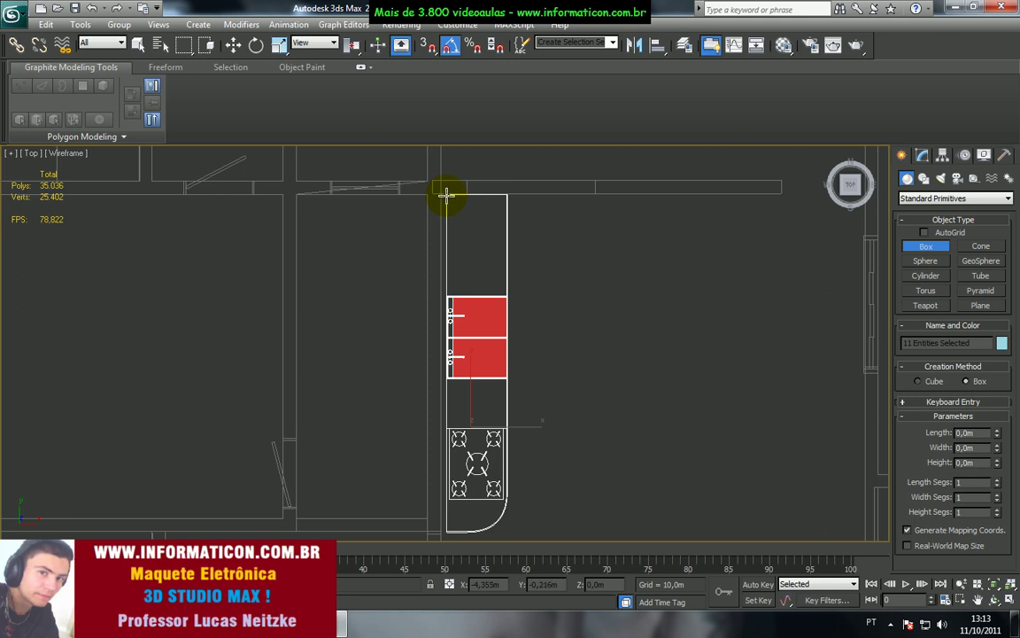
pyautogui.moveTo(447, 193)
pyautogui.mouseDown()
pyautogui.moveTo(419, 246)
pyautogui.moveTo(455, 478)
pyautogui.moveTo(453, 558)
pyautogui.moveTo(441, 529)
pyautogui.mouseUp()
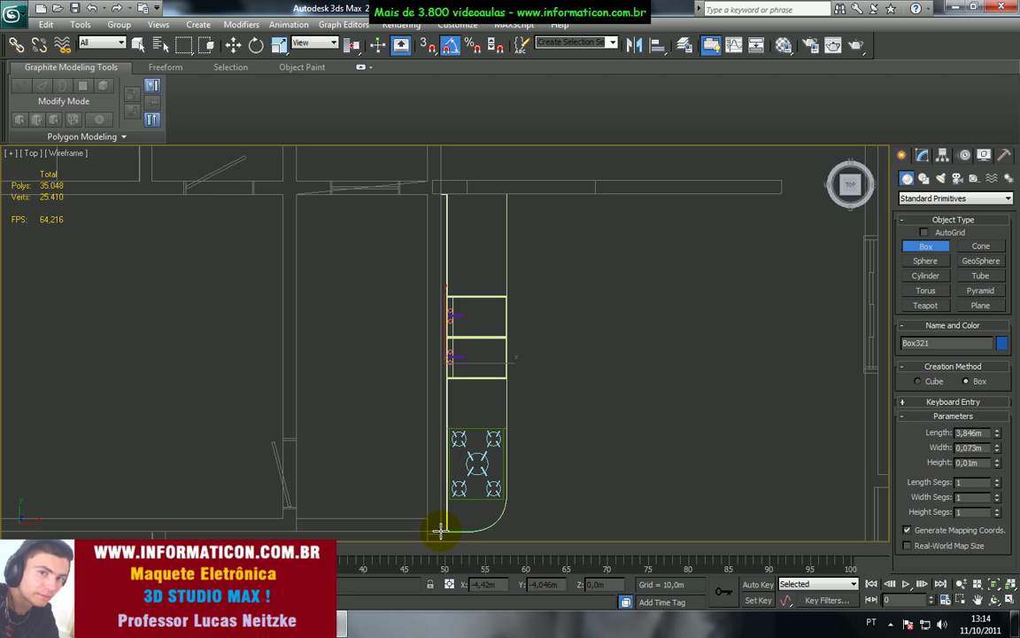
pyautogui.press('w')
# Step: Convert the narrow box behind the countertop to an Editable Poly
pyautogui.press('p')
pyautogui.scroll(3, 412, 388)
pyautogui.moveTo(459, 383); pyautogui.dragTo(477, 175, button='middle')
pyautogui.scroll(5, 419, 239)
pyautogui.moveTo(419, 239); pyautogui.dragTo(494, 415, button='middle')
pyautogui.scroll(4, 402, 298)
pyautogui.moveTo(403, 298); pyautogui.dragTo(471, 423, button='middle')
pyautogui.scroll(-1, 470, 424)
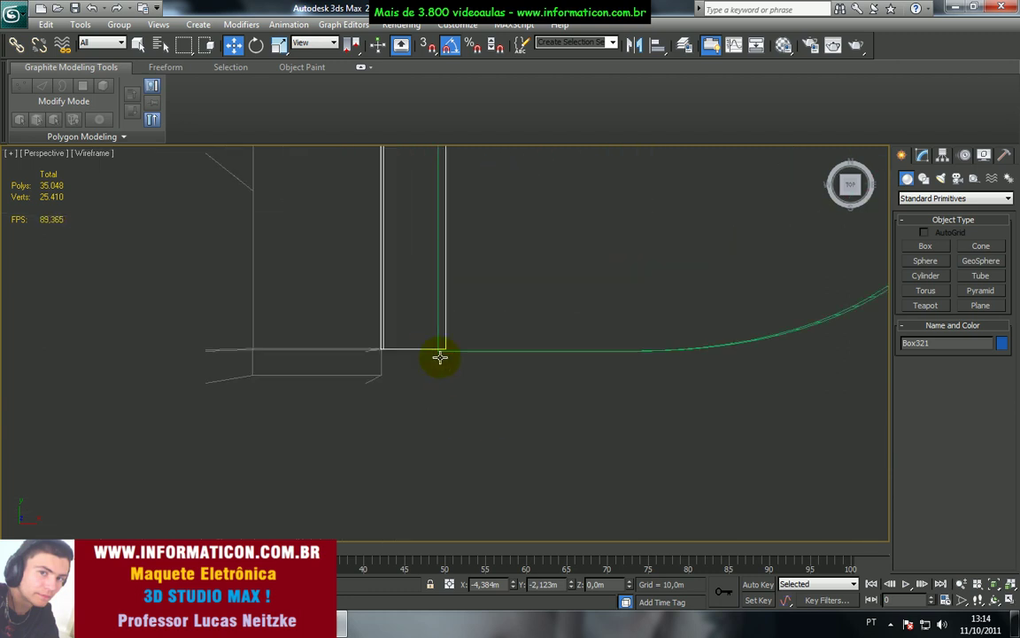
pyautogui.press('1')
pyautogui.rightClick(426, 348)
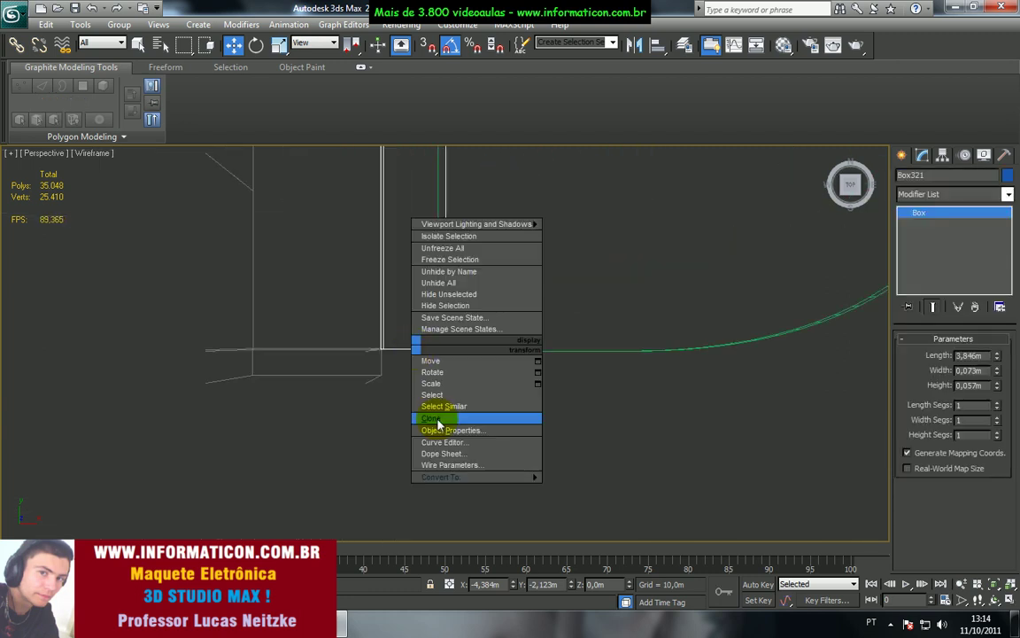
pyautogui.moveTo(494, 484)
pyautogui.click(563, 489)
# Step: Move the four vertices at the box's curved-countertop end about 0.002 m along negative Y to meet the countertop's edge
pyautogui.press('1')
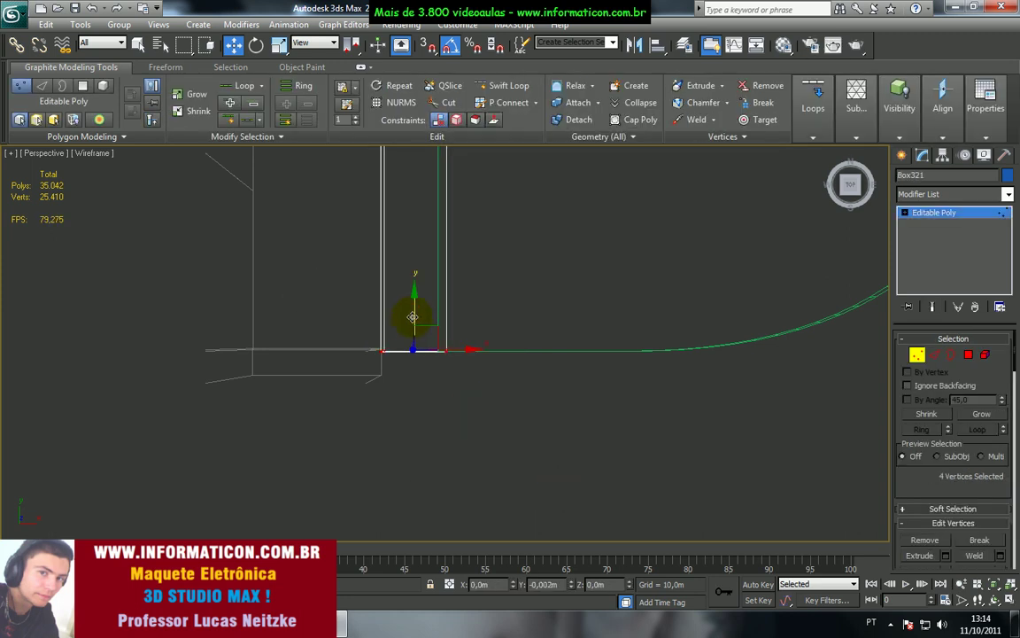
pyautogui.scroll(-6, 446, 294)
pyautogui.moveTo(430, 291); pyautogui.dragTo(330, 540, button='middle')
pyautogui.press('z')
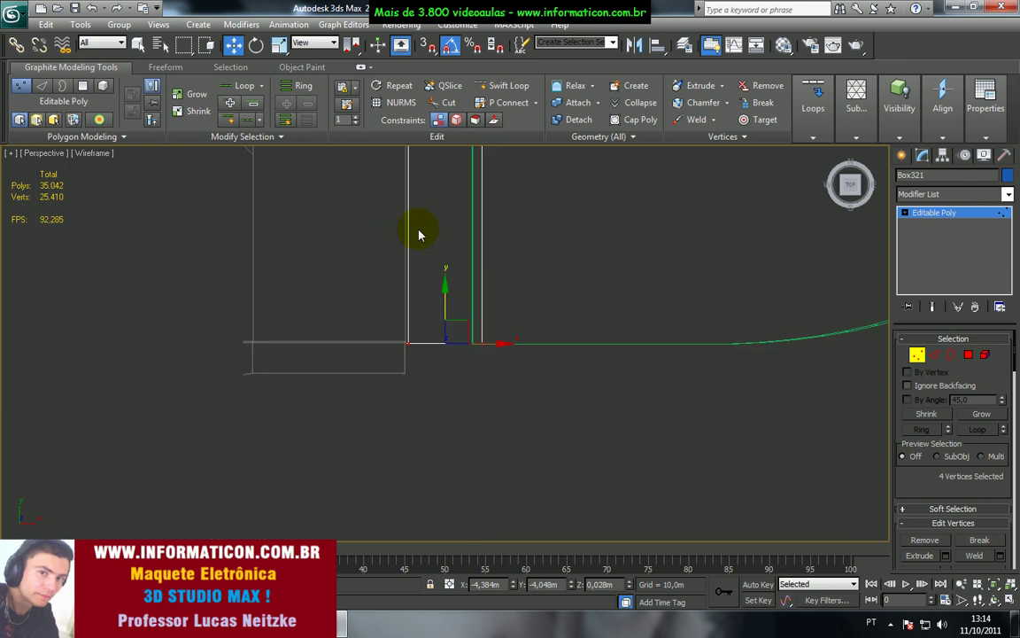
pyautogui.keyDown('alt'); pyautogui.moveTo(455, 221); pyautogui.dragTo(560, 306, button='middle'); pyautogui.keyUp('alt')
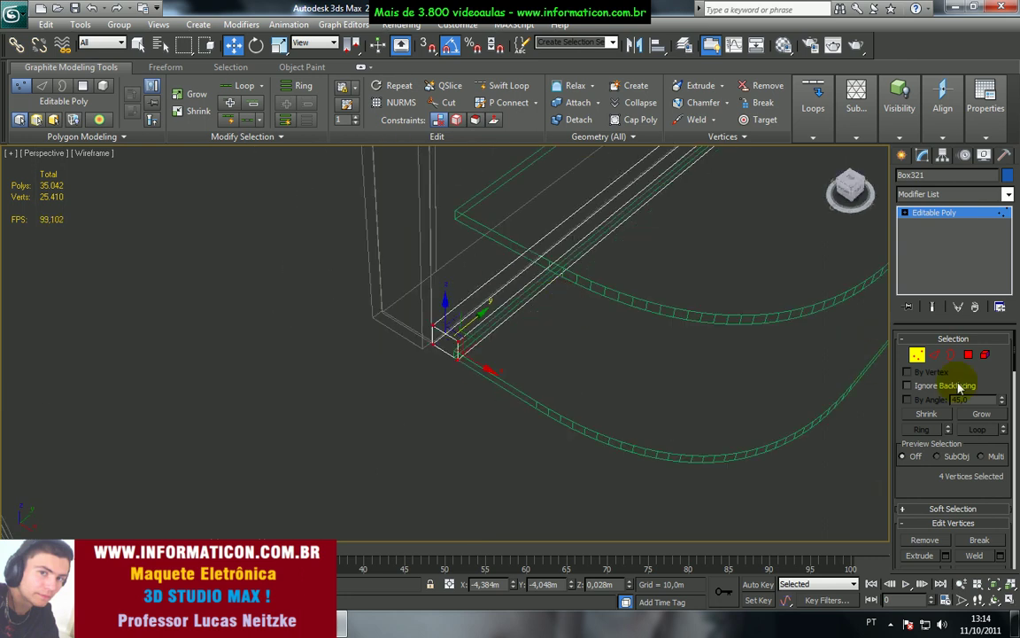
pyautogui.click(917, 355)
# Step: In the shaded Perspective view, raise the box's top polygon along Z until it stands slightly above the countertop as a backsplash
pyautogui.moveTo(708, 344); pyautogui.dragTo(531, 453, button='middle')
pyautogui.press('F3')
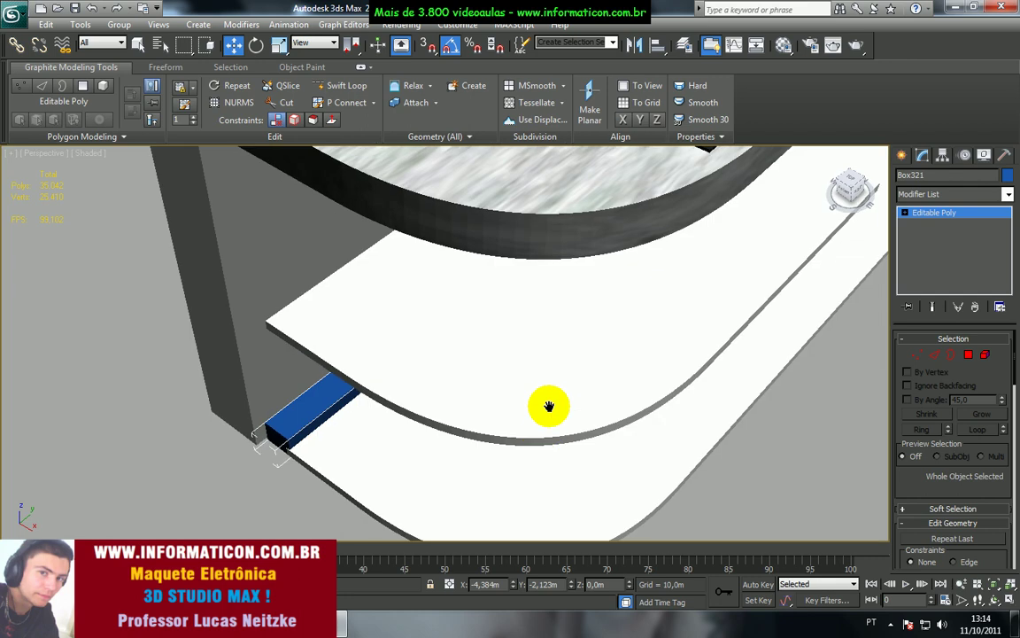
pyautogui.keyDown('alt'); pyautogui.moveTo(549, 407); pyautogui.dragTo(662, 363, button='middle'); pyautogui.keyUp('alt')
pyautogui.scroll(-5, 661, 362)
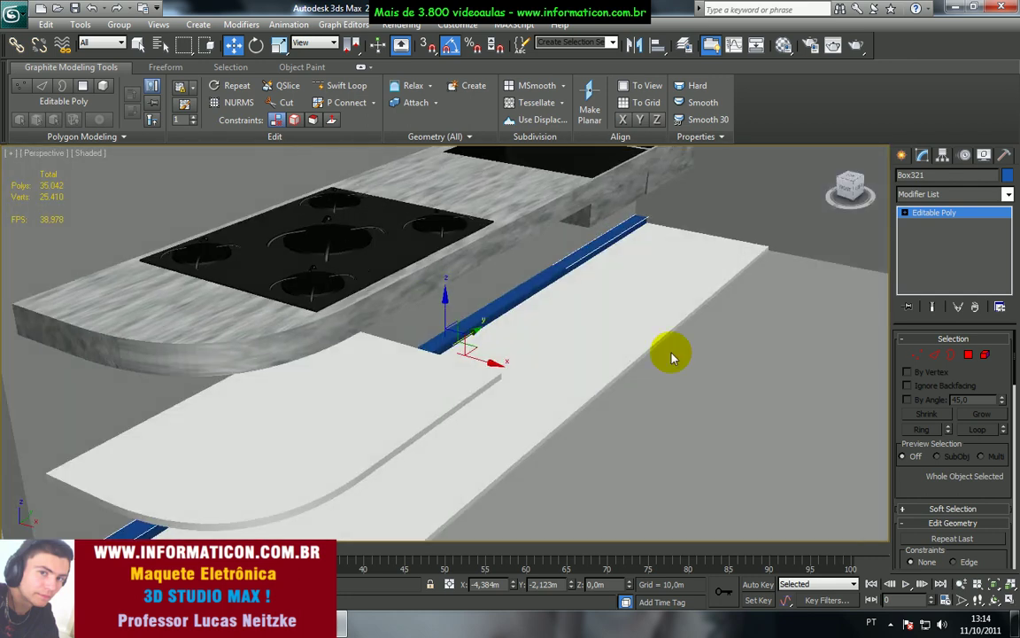
pyautogui.click(968, 354)
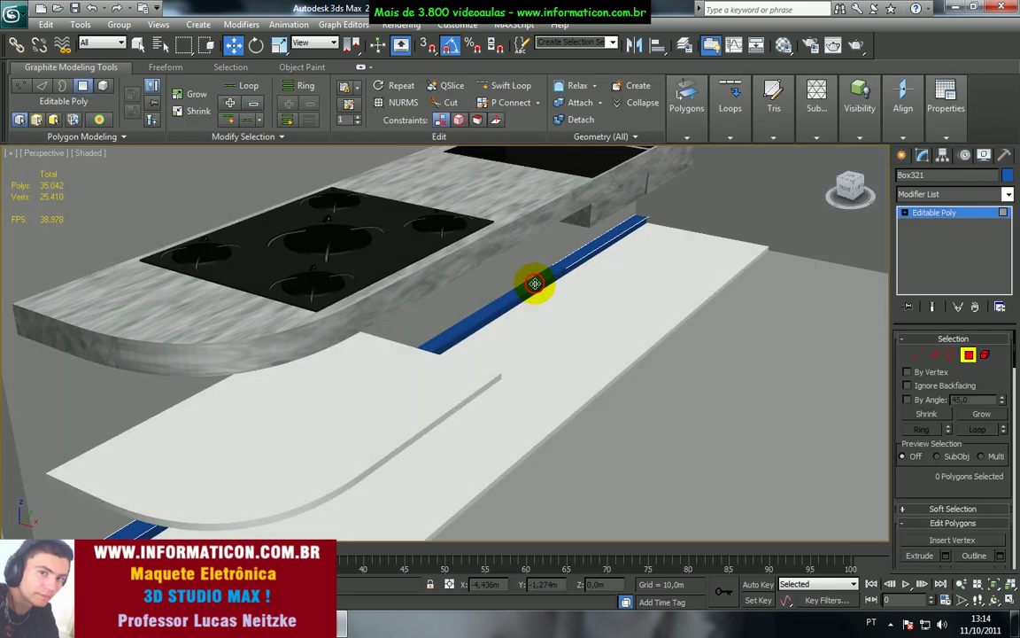
pyautogui.click(535, 284)
pyautogui.scroll(4, 535, 284)
pyautogui.scroll(-4, 534, 284)
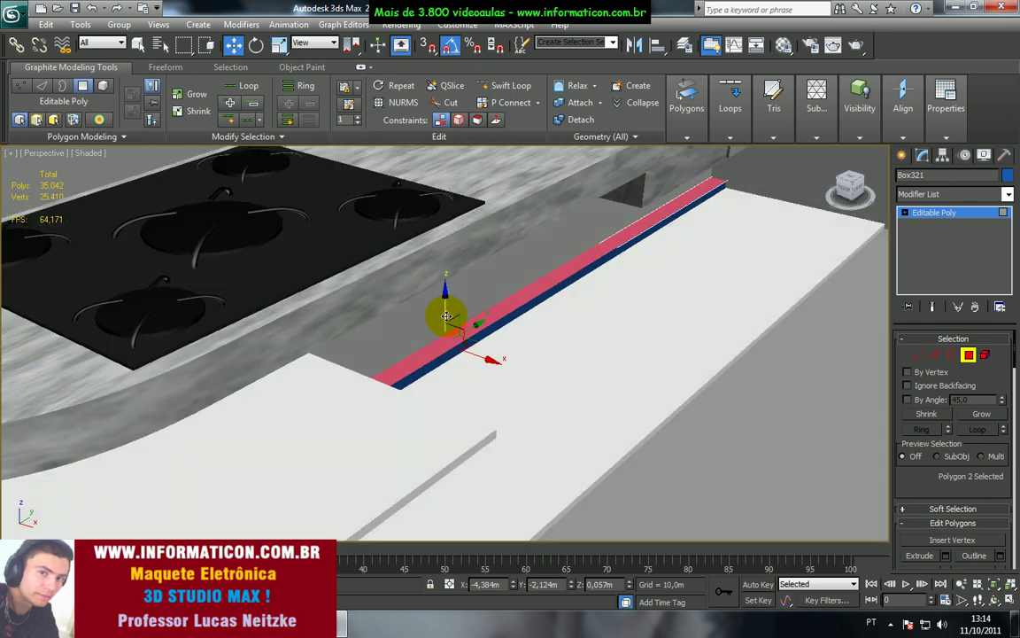
pyautogui.scroll(-5, 444, 301)
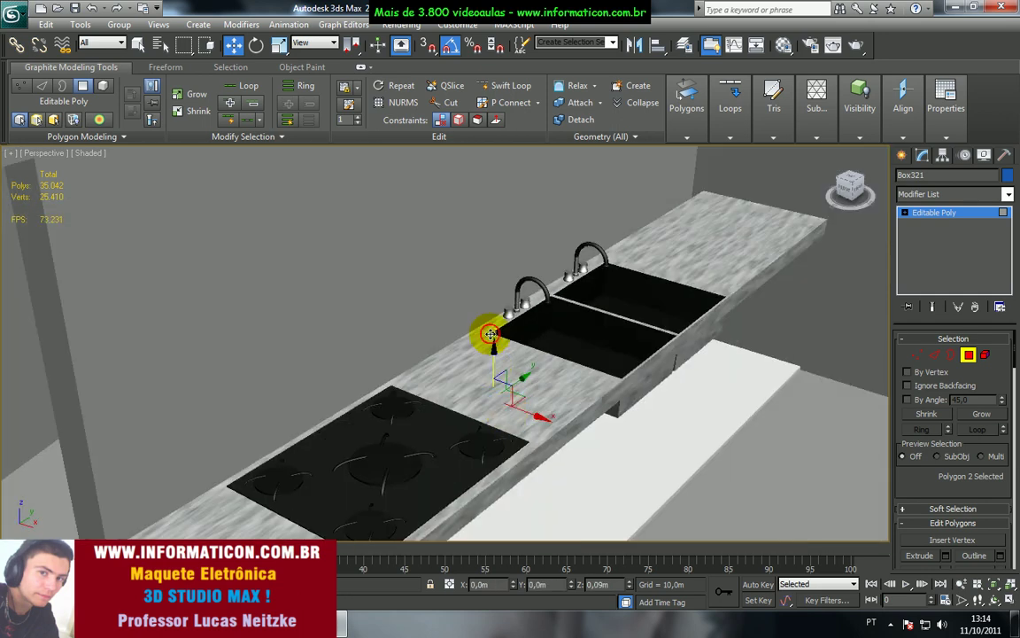
pyautogui.moveTo(486, 284); pyautogui.dragTo(478, 259)
# Step: Compare the raised back panel with the wall edge of the countertop in the reference kitchen render
pyautogui.hotkey('alt', 'Tab')
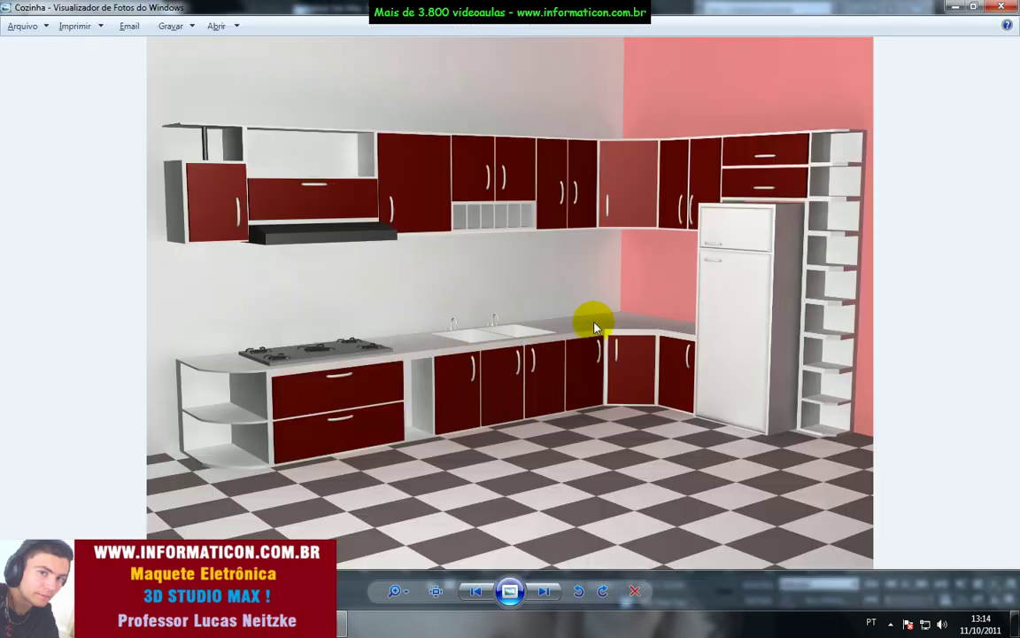
pyautogui.hotkey('alt', 'Tab')
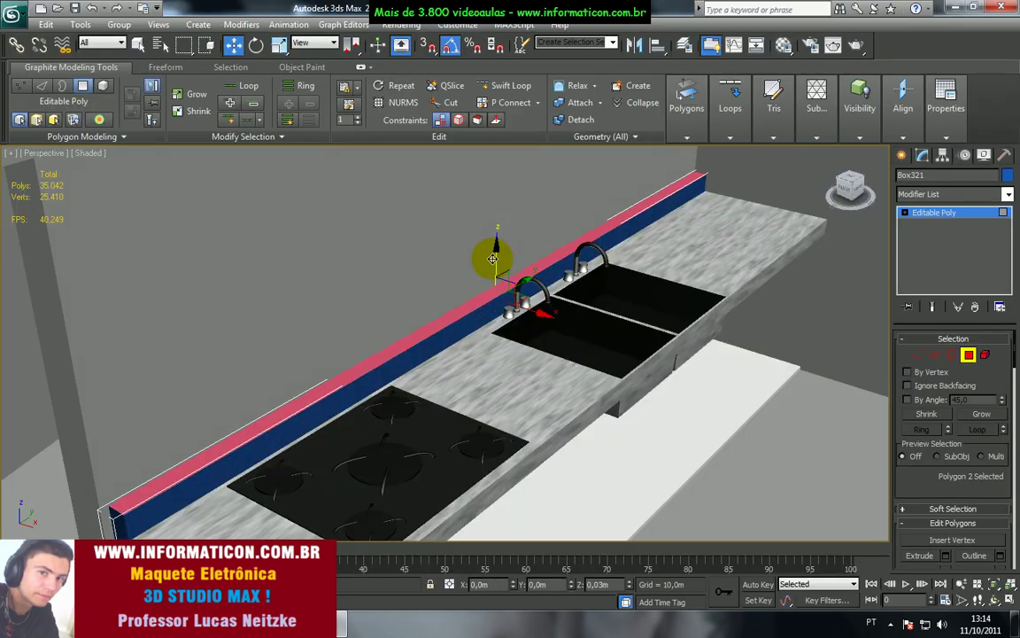
pyautogui.hotkey('alt', 'Tab')
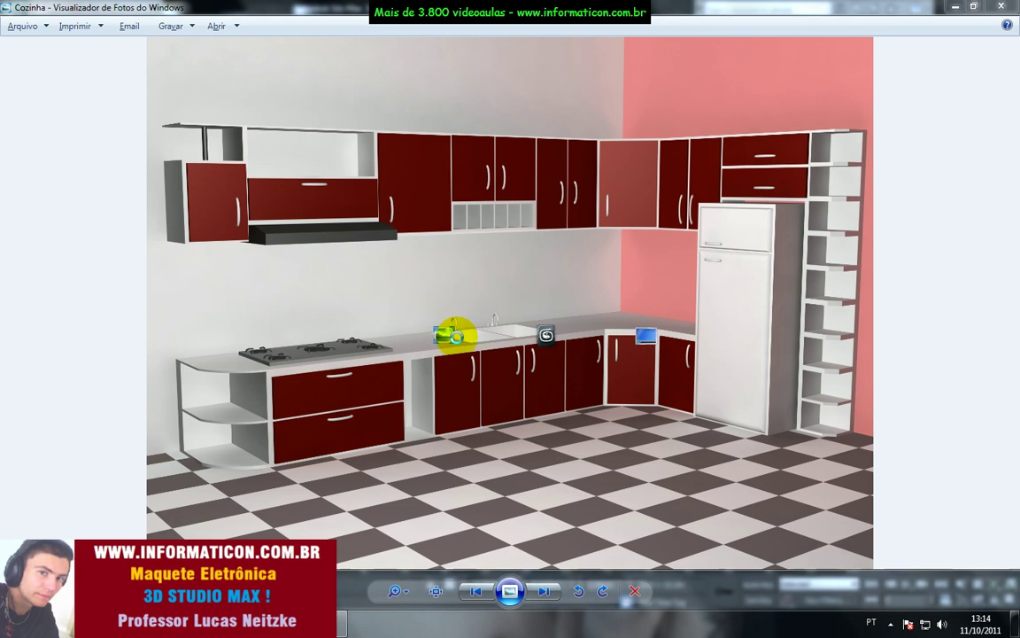
pyautogui.hotkey('alt', 'Tab')
pyautogui.hotkey('alt', 'Tab')
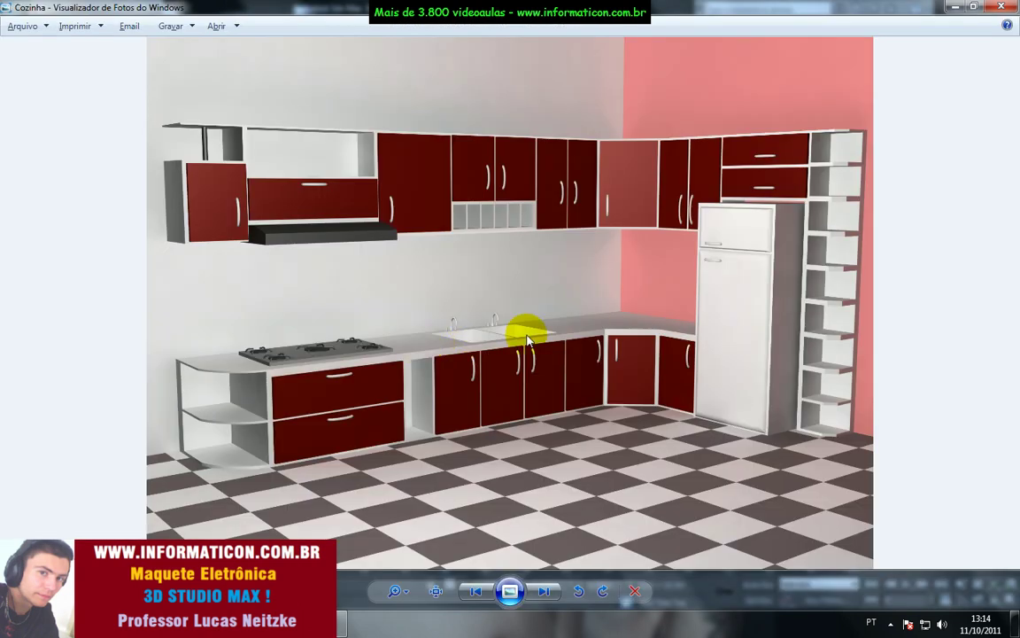
pyautogui.hotkey('alt', 'Tab')
# Step: Thin the back panel by moving its large front polygon about 0.01 m along negative X
pyautogui.keyDown('alt'); pyautogui.moveTo(529, 340); pyautogui.dragTo(592, 300, button='middle'); pyautogui.keyUp('alt')
pyautogui.click(433, 328)
pyautogui.scroll(4, 452, 330)
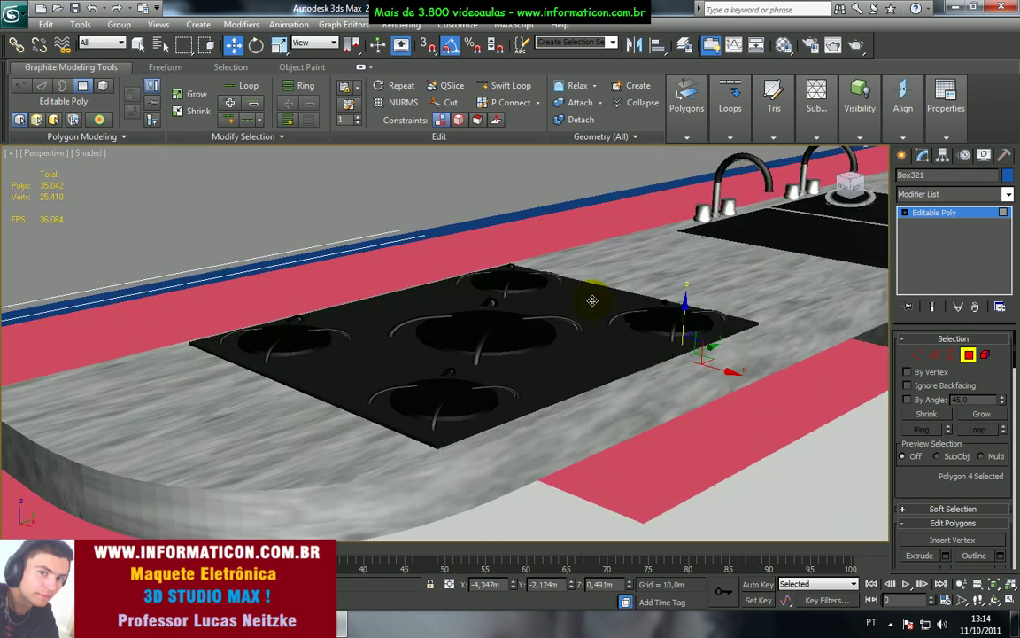
pyautogui.moveTo(469, 352); pyautogui.dragTo(612, 284, button='middle')
pyautogui.scroll(-2, 612, 284)
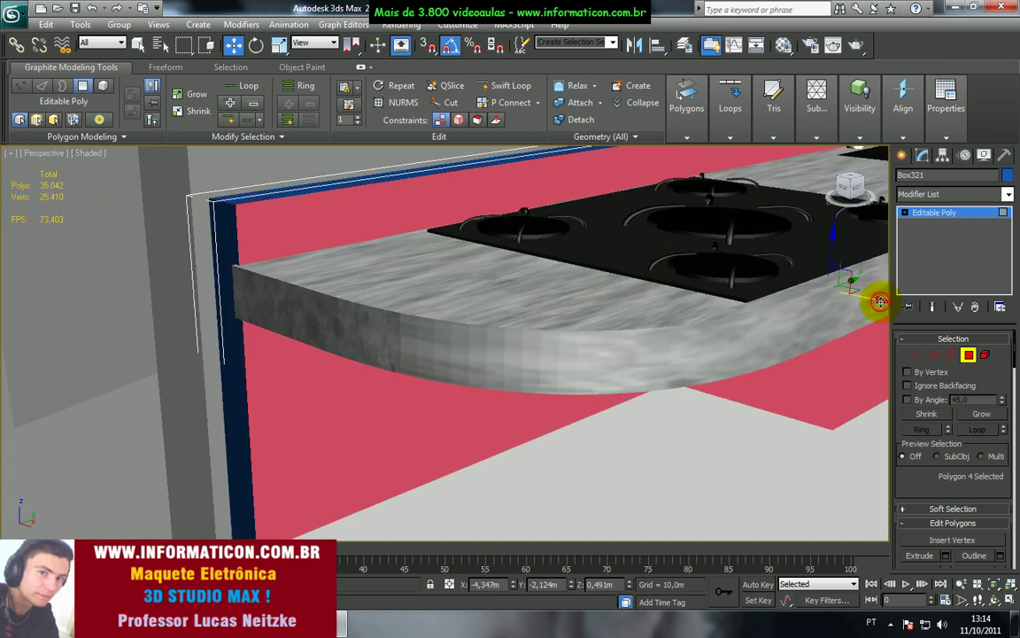
pyautogui.keyDown('alt'); pyautogui.moveTo(860, 291); pyautogui.dragTo(691, 305, button='middle'); pyautogui.keyUp('alt')
pyautogui.press('z')
pyautogui.keyDown('alt'); pyautogui.moveTo(606, 310); pyautogui.dragTo(612, 312, button='middle'); pyautogui.keyUp('alt')
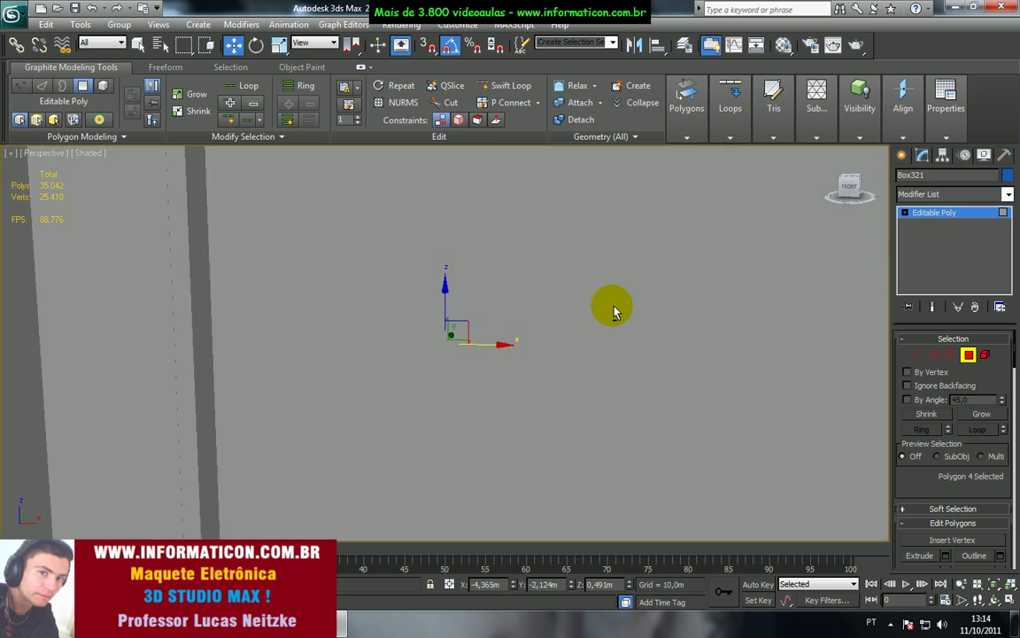
pyautogui.scroll(4, 602, 311)
pyautogui.keyDown('alt'); pyautogui.moveTo(525, 310); pyautogui.dragTo(573, 354, button='middle'); pyautogui.keyUp('alt')
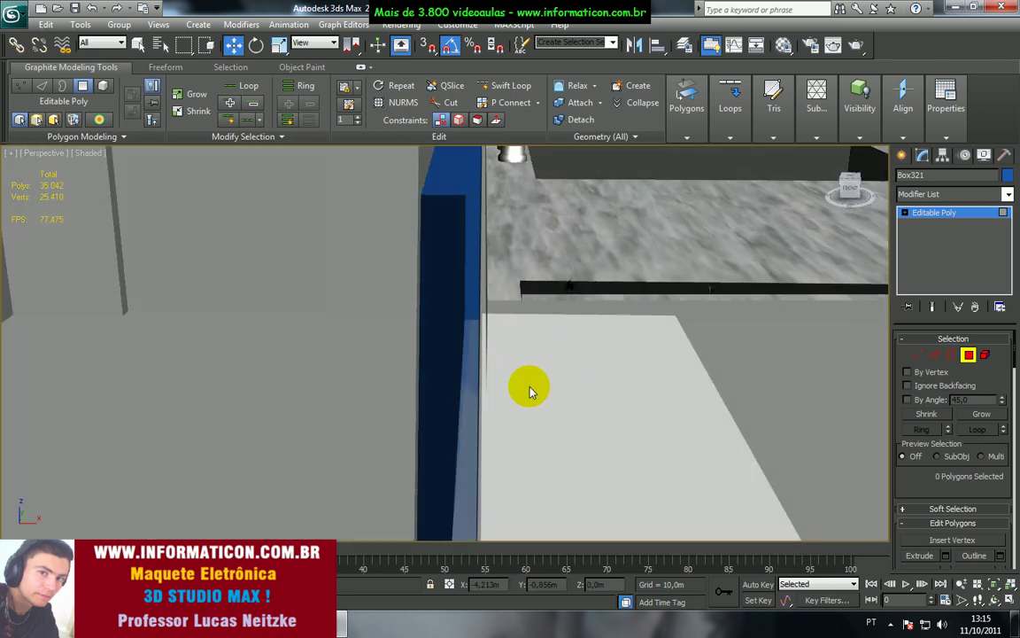
pyautogui.moveTo(528, 385); pyautogui.dragTo(530, 382)
pyautogui.keyDown('alt'); pyautogui.moveTo(529, 383); pyautogui.dragTo(514, 364, button='middle'); pyautogui.keyUp('alt')
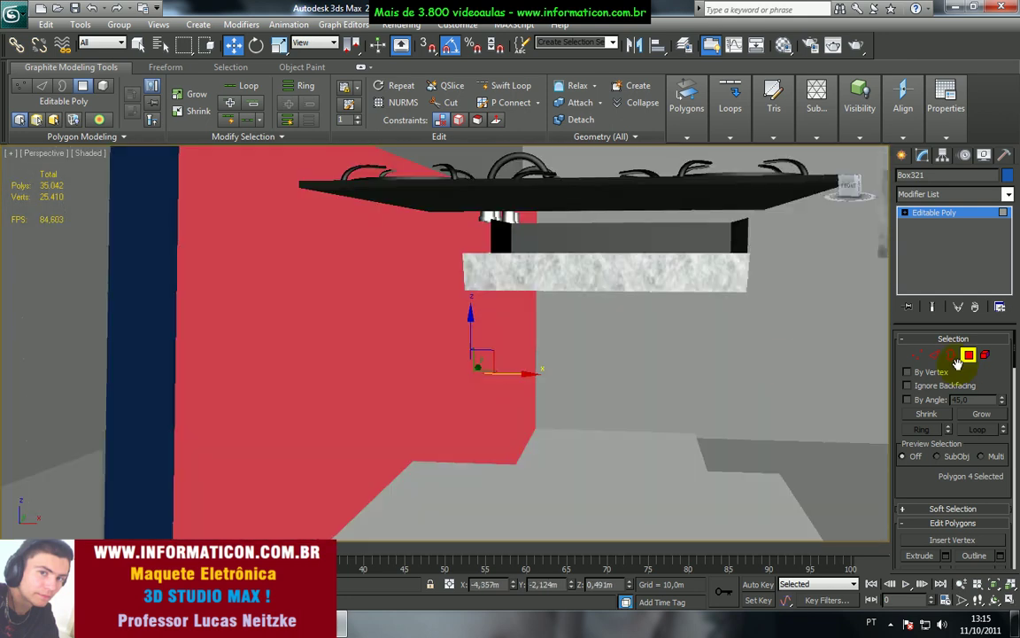
pyautogui.click(967, 356)
# Step: Inspect the back panel from the Top and Perspective views and check it against the reference kitchen render
pyautogui.scroll(-3, 734, 379)
pyautogui.scroll(-4, 733, 379)
pyautogui.keyDown('alt'); pyautogui.moveTo(712, 379); pyautogui.dragTo(573, 457, button='middle'); pyautogui.keyUp('alt')
pyautogui.press('t')
pyautogui.scroll(5, 551, 446)
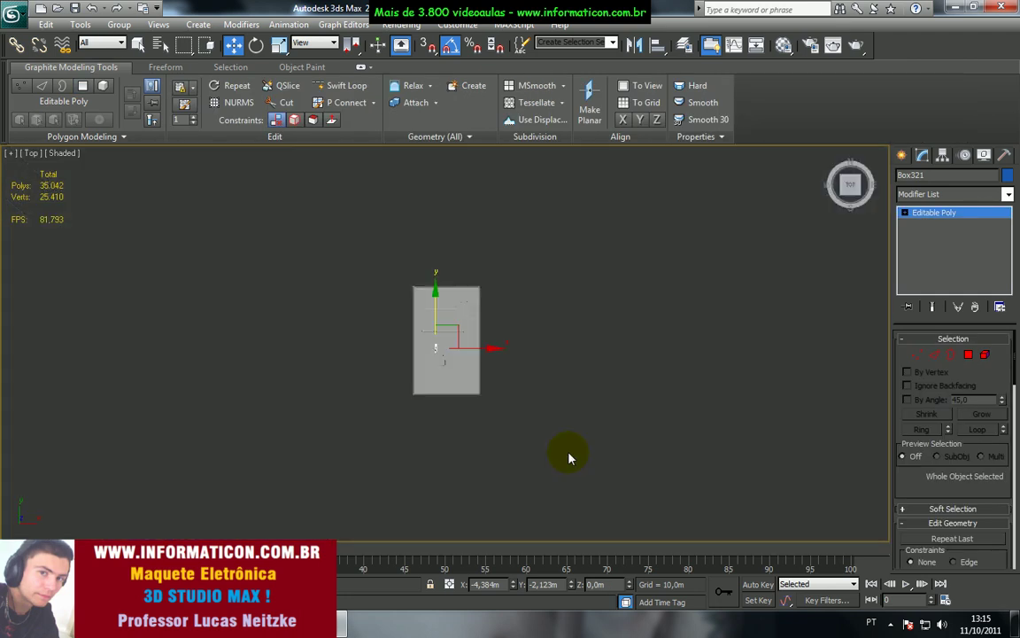
pyautogui.scroll(2, 532, 412)
pyautogui.press('p')
pyautogui.keyDown('alt'); pyautogui.moveTo(671, 395); pyautogui.dragTo(578, 311, button='middle'); pyautogui.keyUp('alt')
pyautogui.scroll(4, 578, 312)
pyautogui.hotkey('alt', 'Tab')
pyautogui.hotkey('alt', 'Tab')
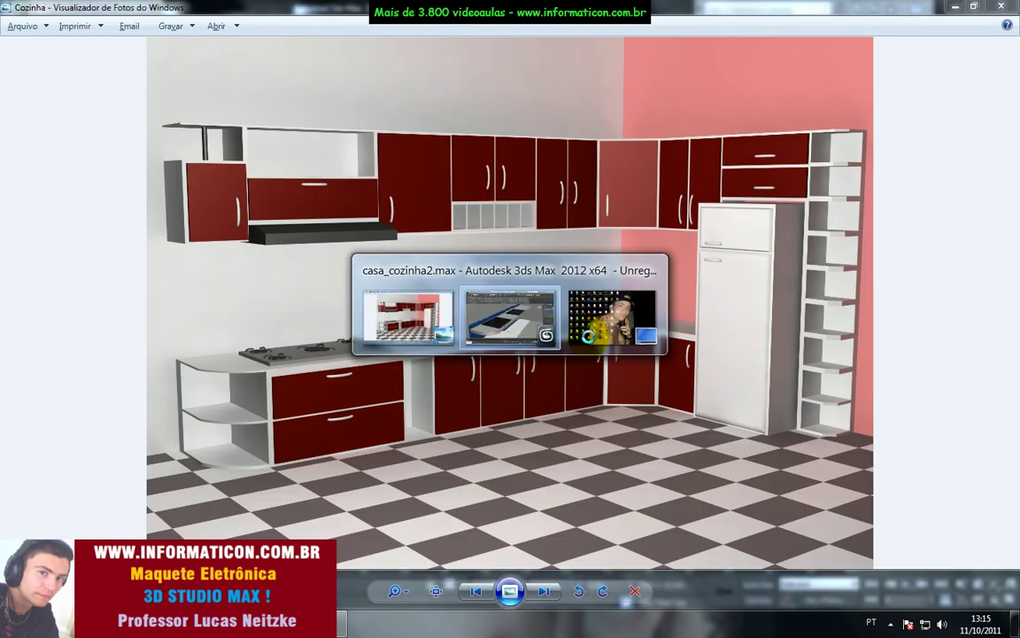
# Step: Add a Material modifier to the back panel with material ID 4
pyautogui.click(1008, 194)
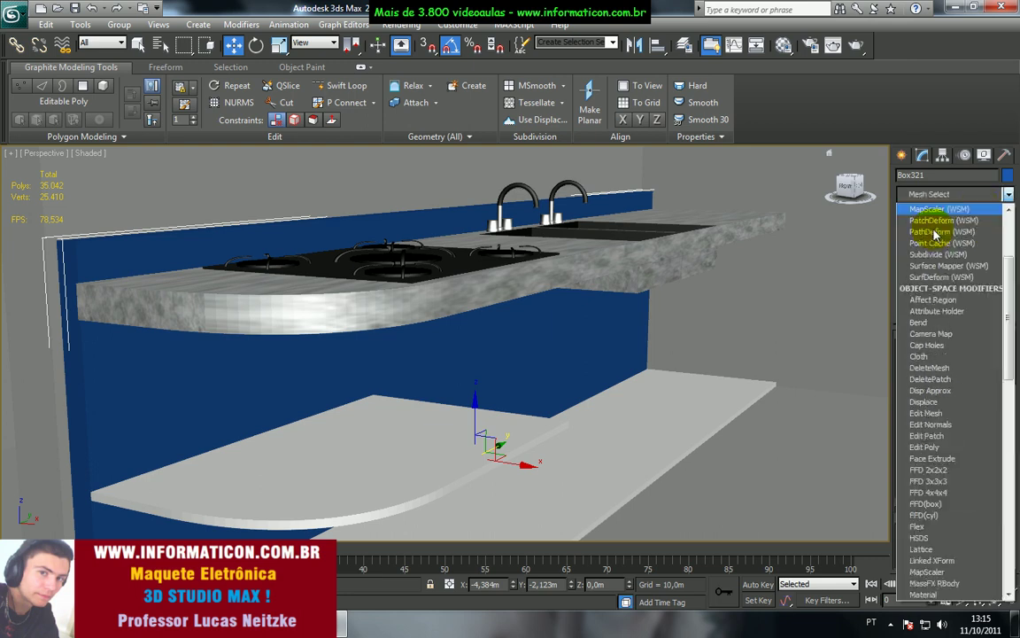
pyautogui.press('m')
pyautogui.click(924, 232)
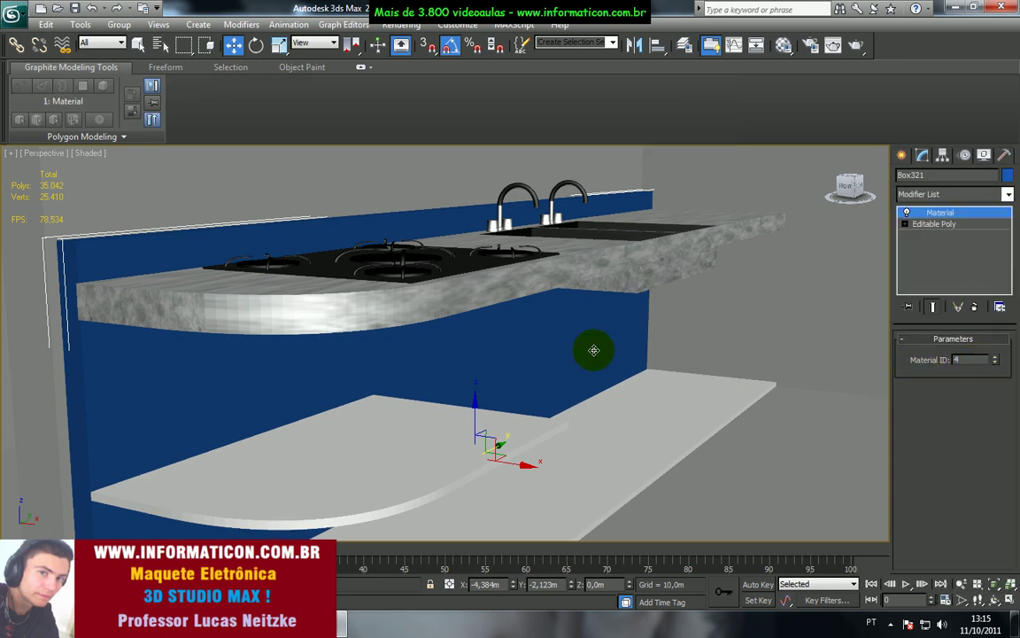
# Step: Assign the cozinha1 material to the back panel and show its white sub-material in the viewport
pyautogui.press('m')
pyautogui.click(683, 234)
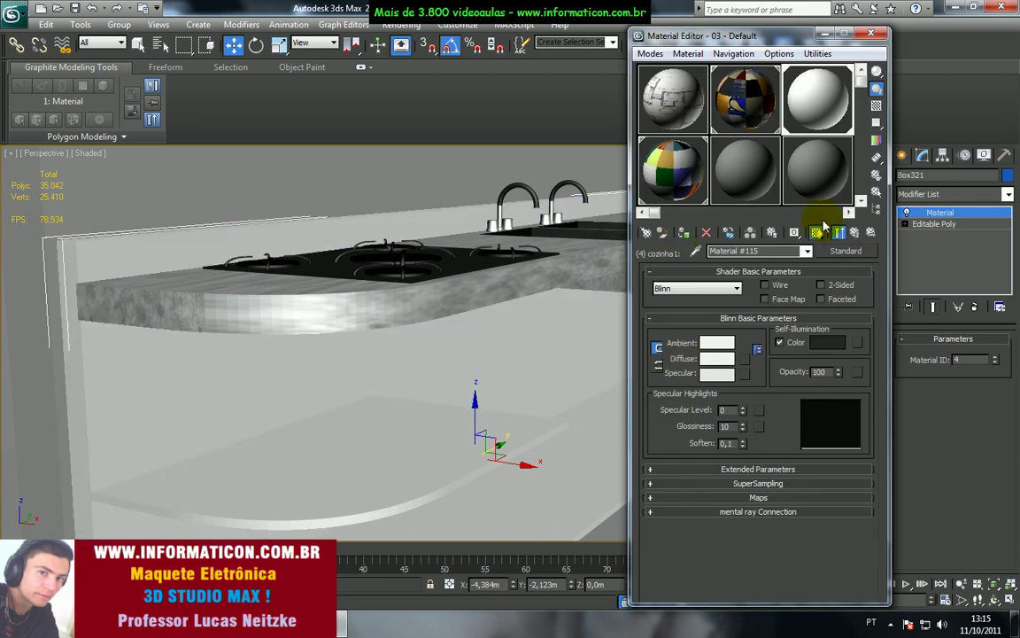
pyautogui.click(815, 233)
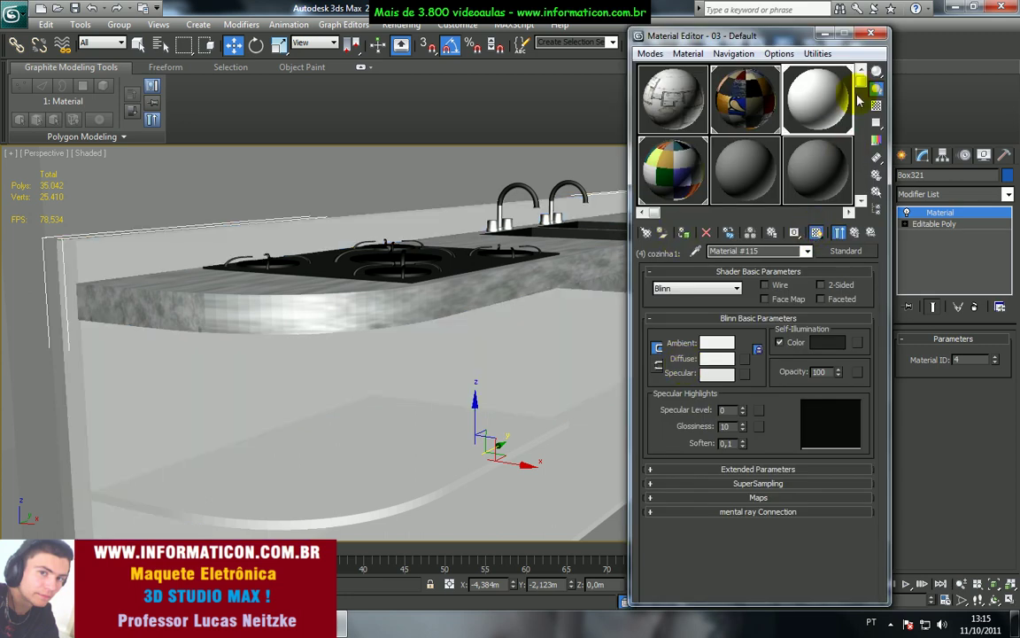
pyautogui.moveTo(535, 210); pyautogui.dragTo(593, 175, button='middle')
pyautogui.click(796, 238)
pyautogui.click(794, 233)
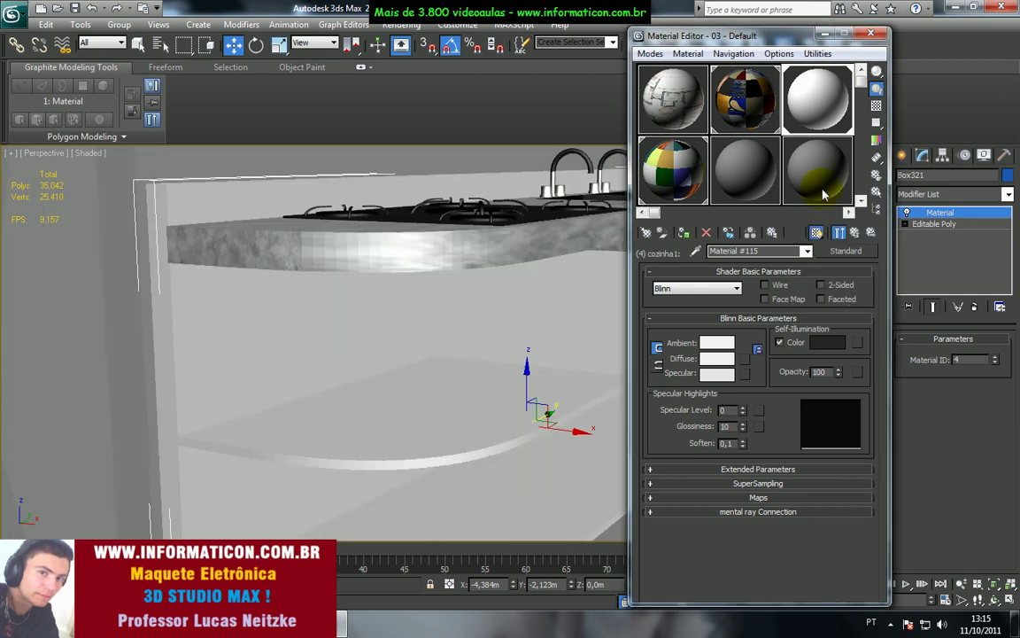
pyautogui.click(870, 34)
# Step: Frame the whole counter in the Perspective view and save the scene
pyautogui.scroll(-3, 579, 258)
pyautogui.keyDown('alt'); pyautogui.moveTo(579, 258); pyautogui.dragTo(567, 275, button='middle'); pyautogui.keyUp('alt')
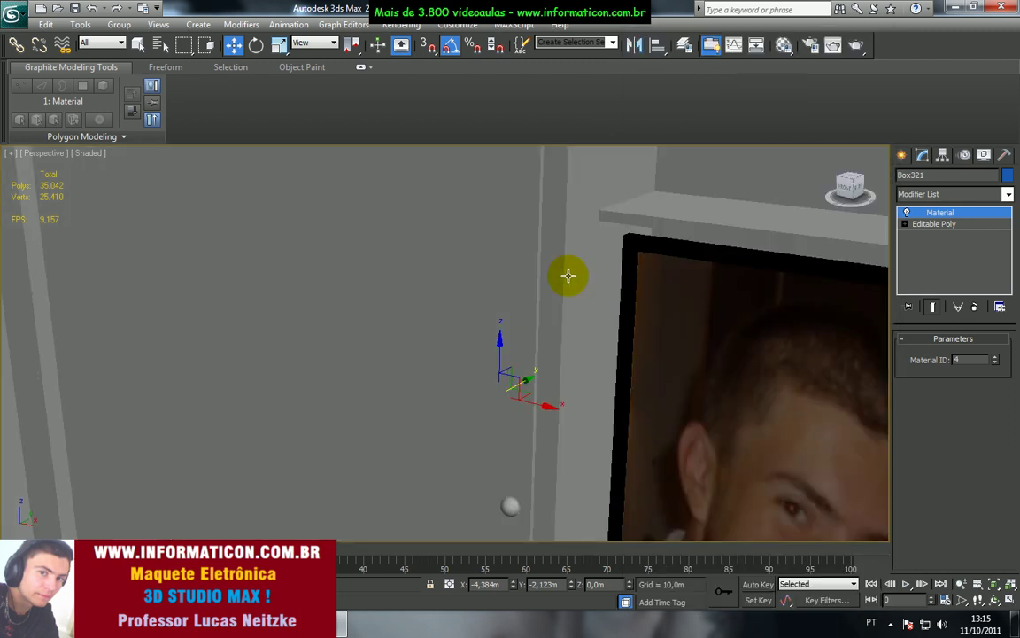
pyautogui.press('z')
pyautogui.press('z')
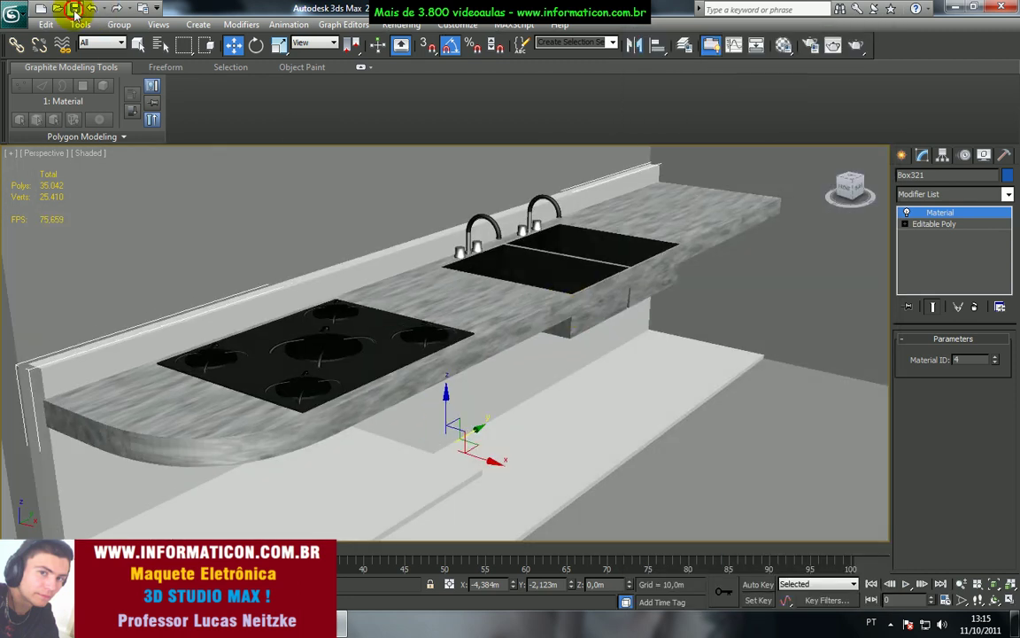
# Step: Examine the space beneath the countertop and compare it with the lower cabinets' vertical dividers in the reference render
pyautogui.scroll(6, 528, 267)
pyautogui.keyDown('alt'); pyautogui.moveTo(523, 273); pyautogui.dragTo(497, 291, button='middle'); pyautogui.keyUp('alt')
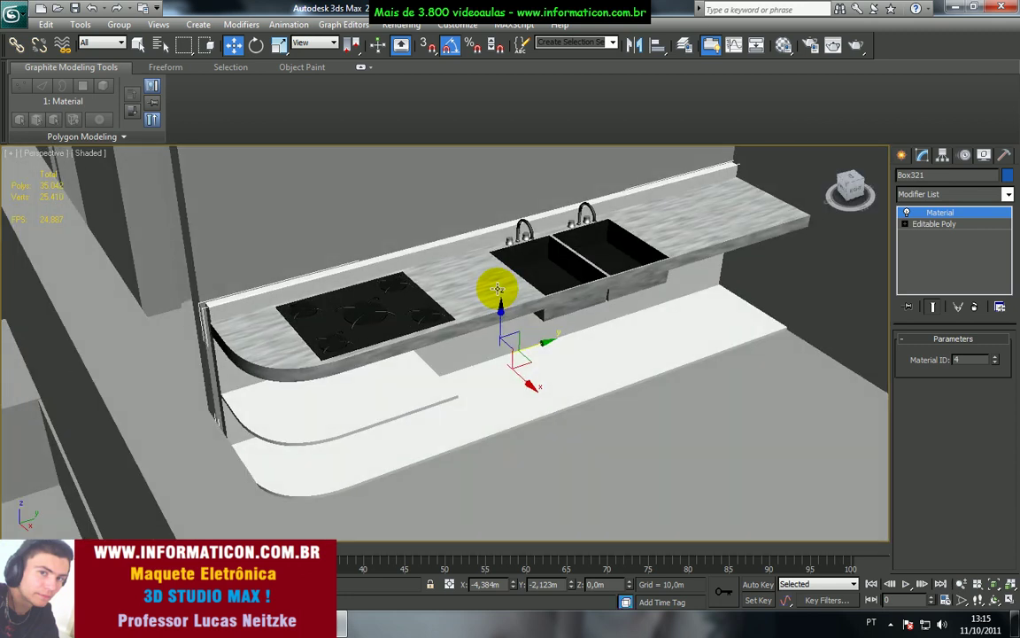
pyautogui.scroll(3, 497, 292)
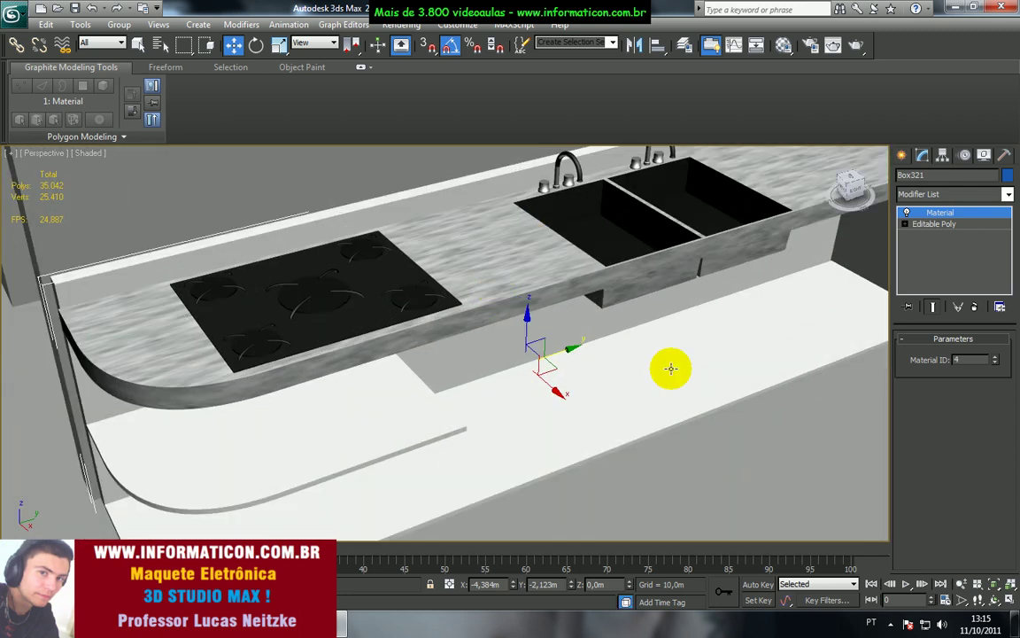
pyautogui.keyDown('alt'); pyautogui.moveTo(455, 381); pyautogui.dragTo(455, 358, button='middle'); pyautogui.keyUp('alt')
pyautogui.hotkey('alt', 'Tab')
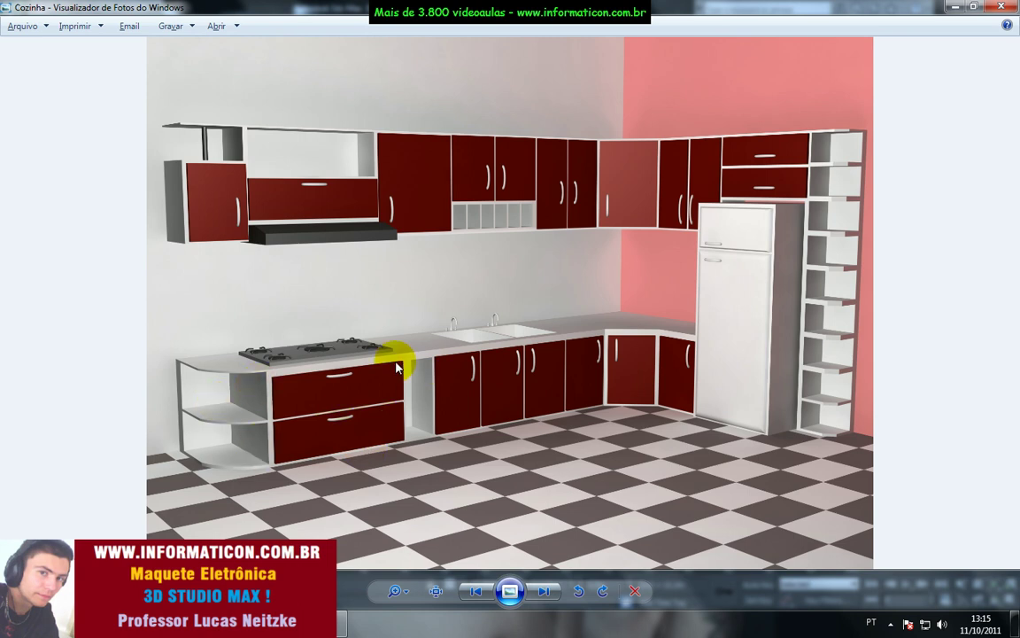
pyautogui.hotkey('alt', 'Tab')
pyautogui.hotkey('alt', 'Tab')
pyautogui.hotkey('alt', 'Tab')
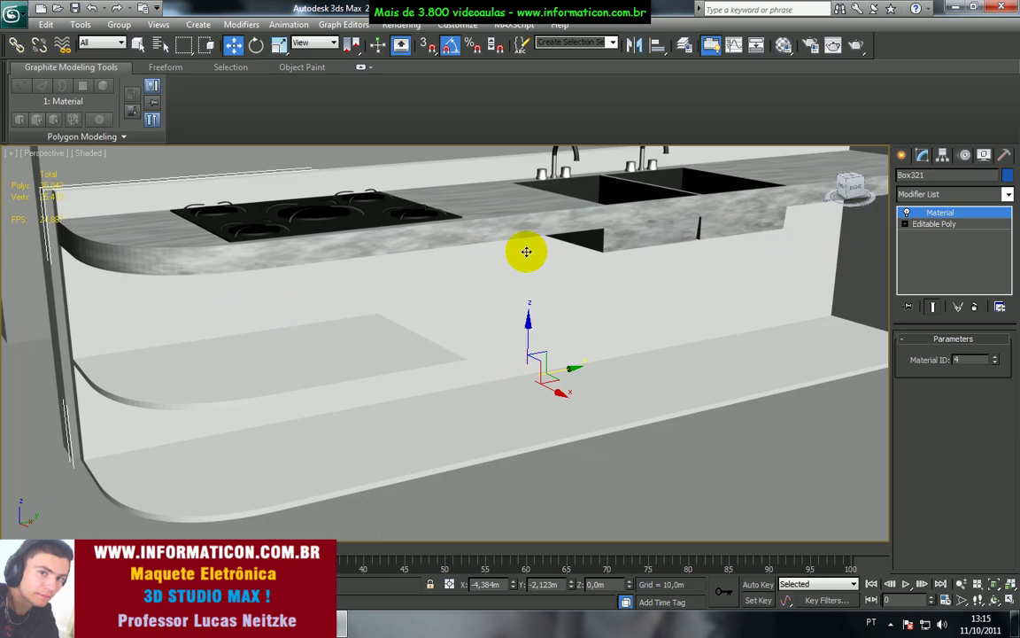
# Step: Create a copy of the back panel rotated 90 degrees about Z and open the copy's Editable Poly level
pyautogui.press('e')
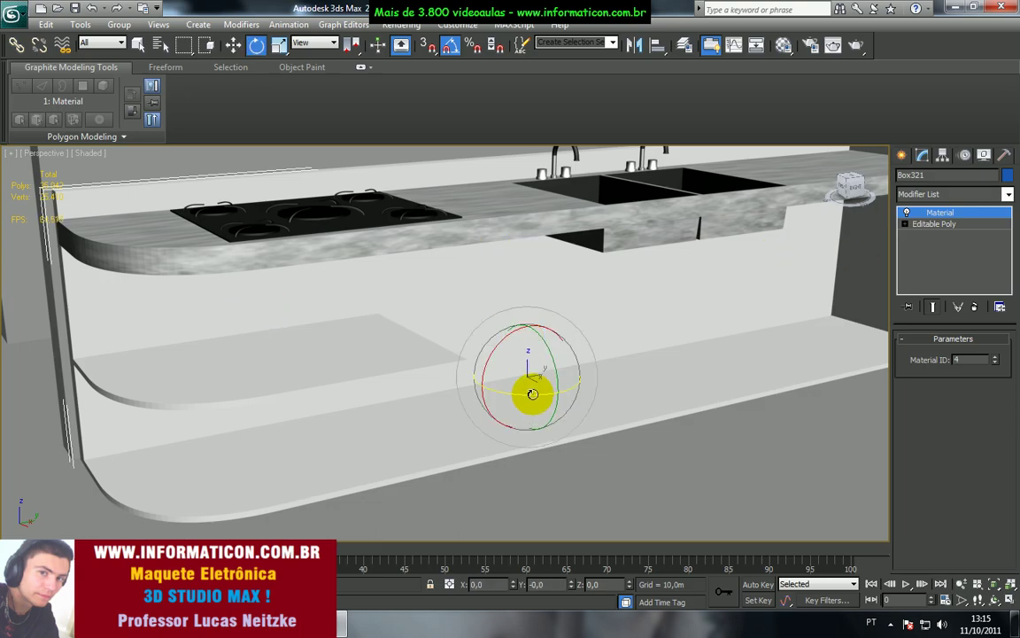
pyautogui.moveTo(532, 393)
pyautogui.keyDown('shift'); pyautogui.mouseDown()
pyautogui.moveTo(599, 378)
pyautogui.moveTo(589, 377)
pyautogui.mouseUp(); pyautogui.keyUp('shift')
pyautogui.click(511, 371)
pyautogui.moveTo(506, 364)
pyautogui.keyDown('alt'); pyautogui.mouseDown(button='middle')
pyautogui.moveTo(519, 375)
pyautogui.moveTo(573, 377)
pyautogui.moveTo(475, 321)
pyautogui.mouseUp(button='middle'); pyautogui.keyUp('alt')
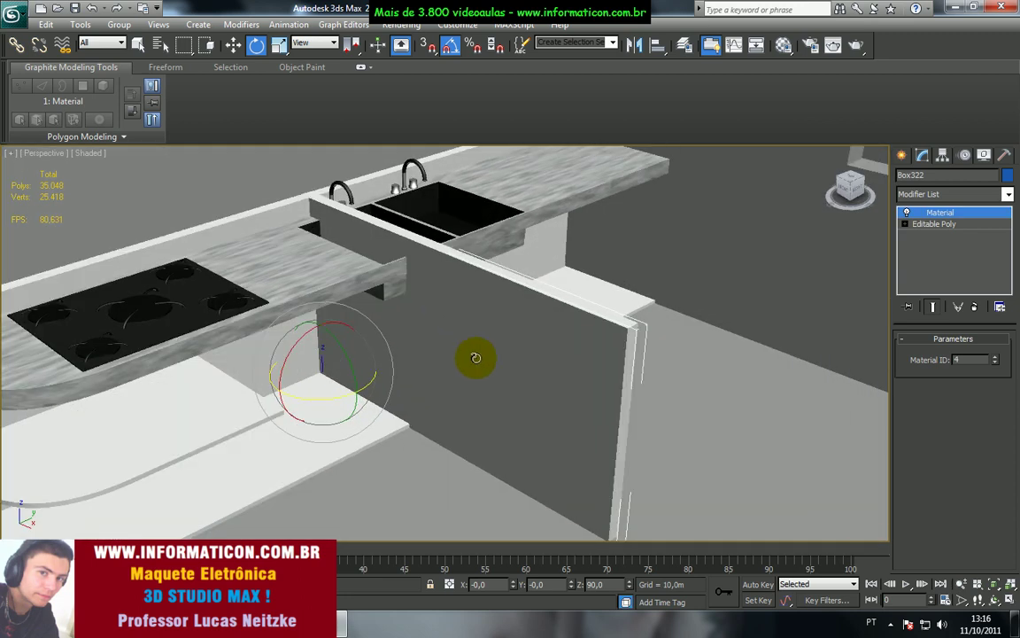
pyautogui.click(935, 224)
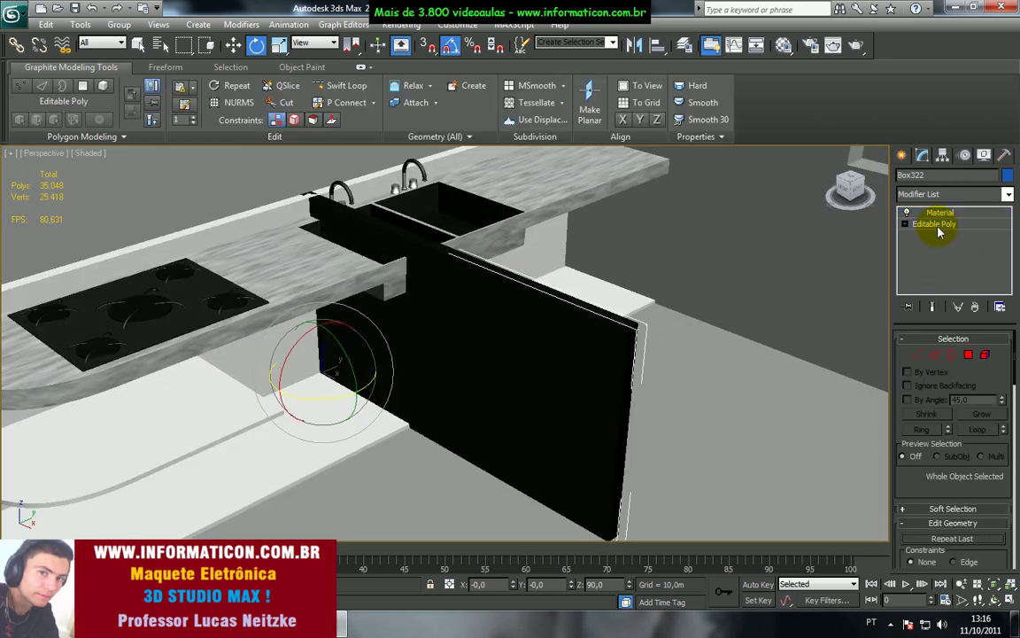
# Step: Remove the Material modifier from the rotated back-panel copy and delete the copy
pyautogui.click(933, 307)
pyautogui.click(933, 308)
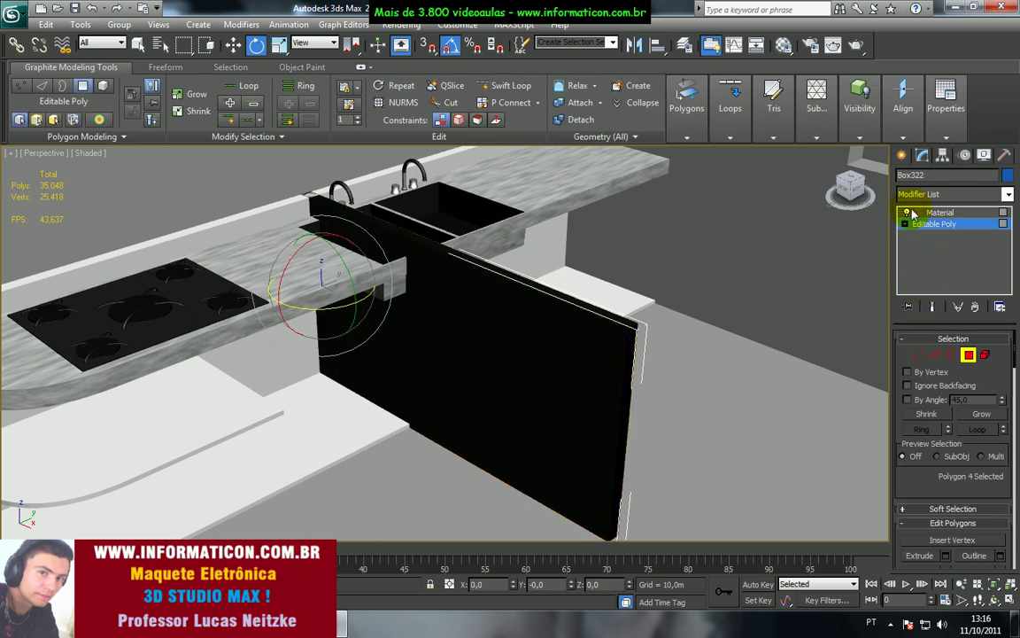
pyautogui.click(932, 307)
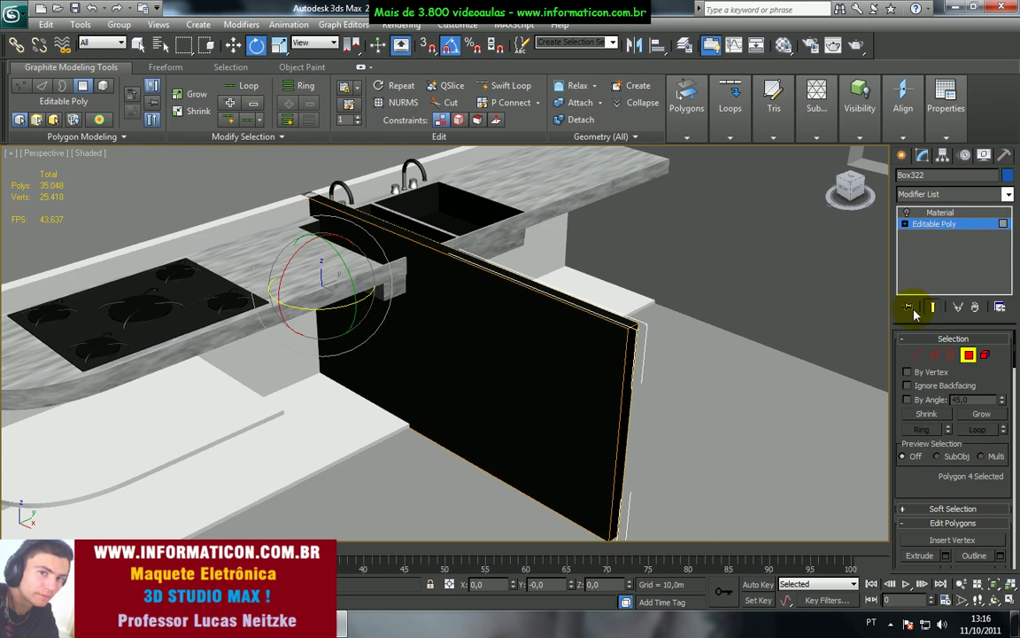
pyautogui.click(593, 310)
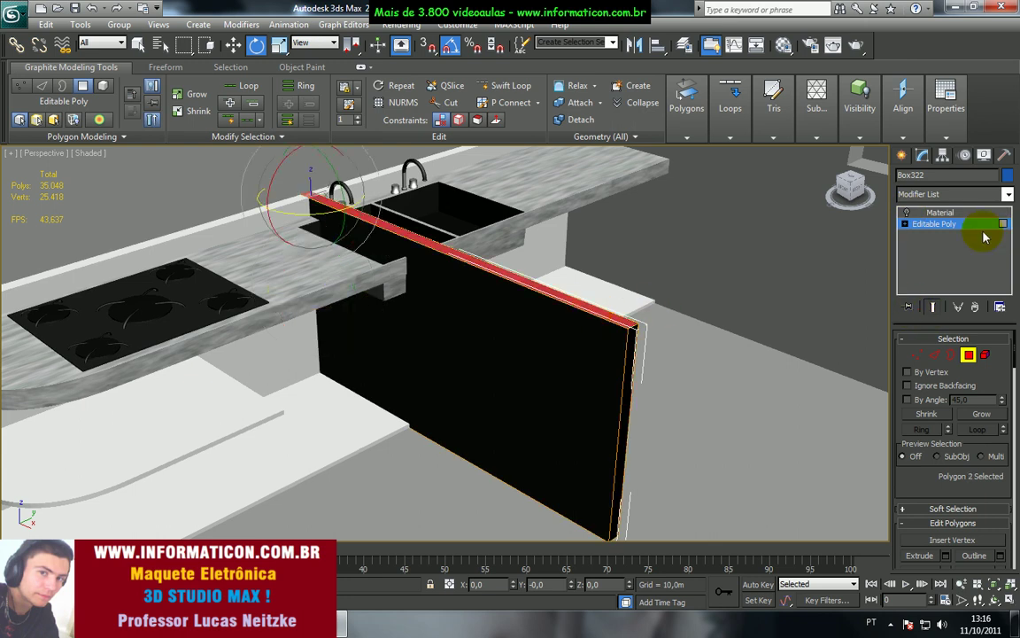
pyautogui.click(938, 213)
pyautogui.click(974, 307)
pyautogui.keyDown('alt'); pyautogui.moveTo(797, 307); pyautogui.dragTo(670, 255, button='middle'); pyautogui.keyUp('alt')
pyautogui.click(968, 356)
pyautogui.moveTo(605, 284); pyautogui.dragTo(591, 293, button='middle')
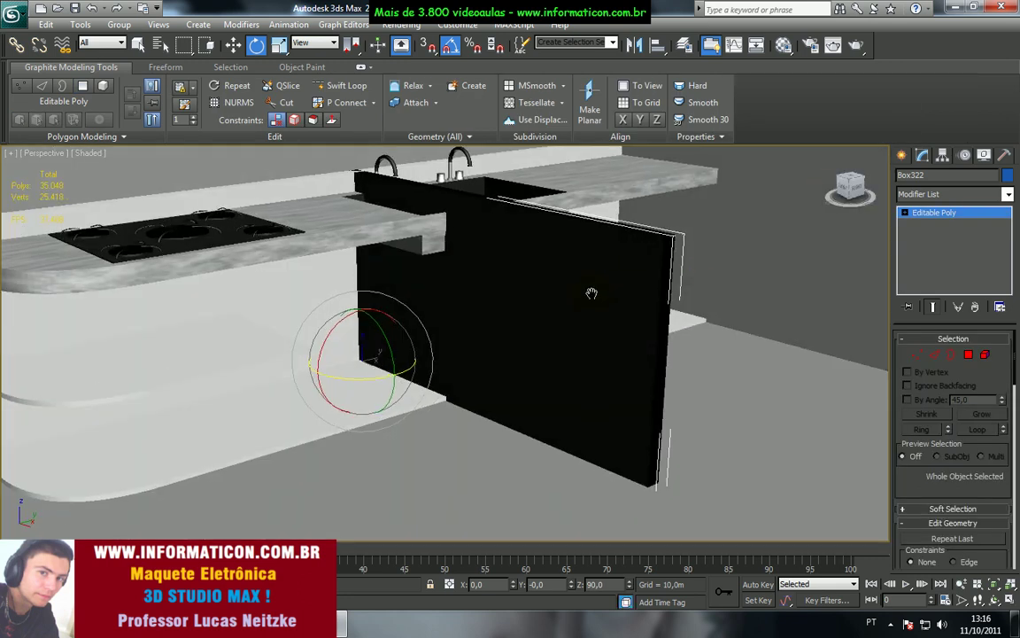
pyautogui.press('Delete')
# Step: Draw a thin box across the depth of the bottom shelf in the Top view, about 0.032 m long and 0.689 m wide
pyautogui.keyDown('alt'); pyautogui.moveTo(295, 303); pyautogui.dragTo(396, 296, button='middle'); pyautogui.keyUp('alt')
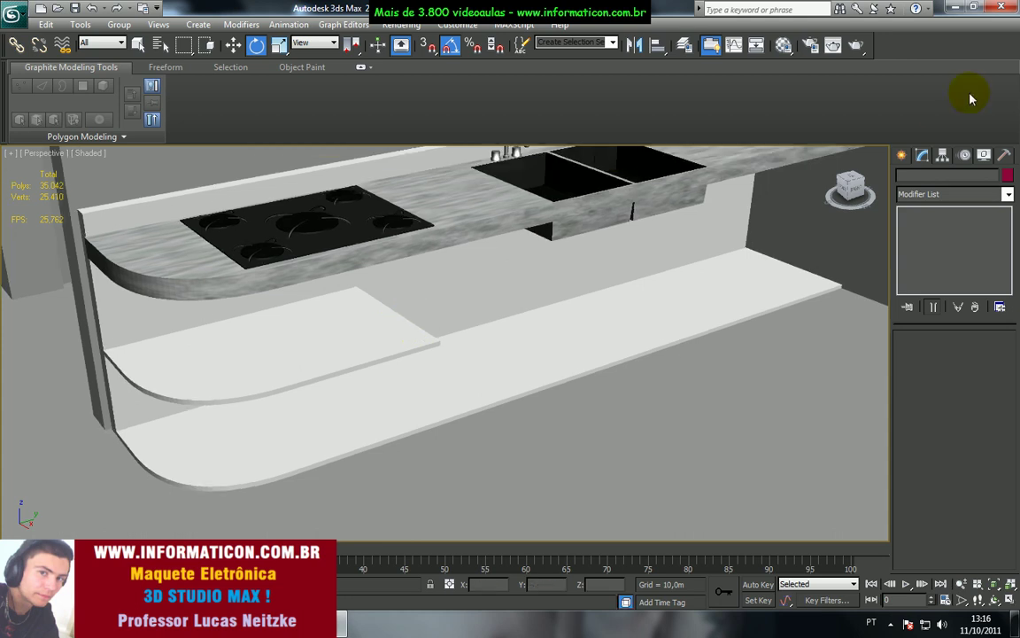
pyautogui.click(903, 155)
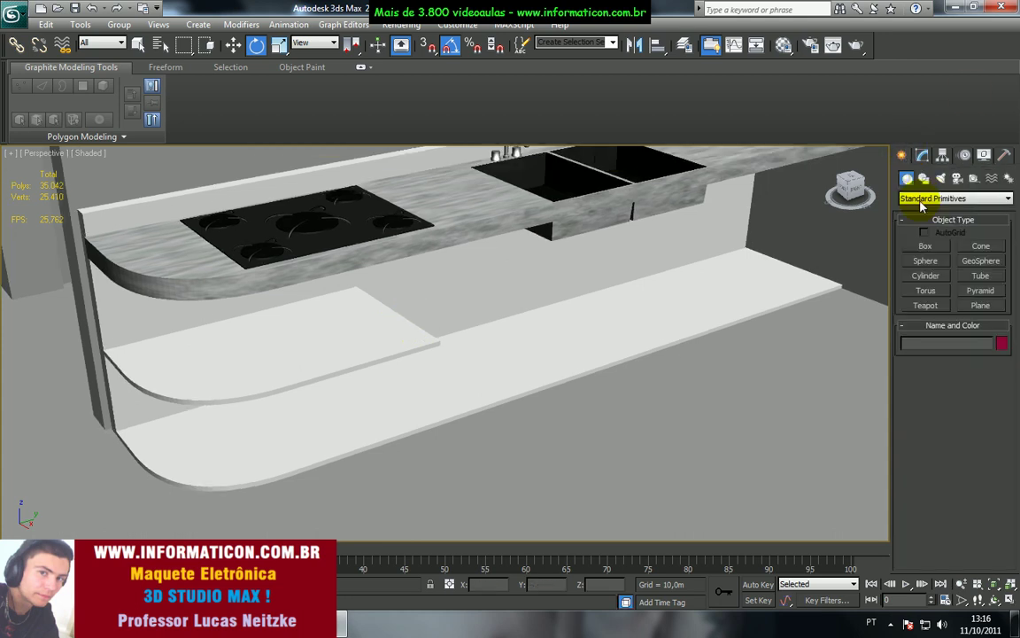
pyautogui.click(925, 246)
pyautogui.keyDown('alt'); pyautogui.moveTo(425, 346); pyautogui.dragTo(429, 342, button='middle'); pyautogui.keyUp('alt')
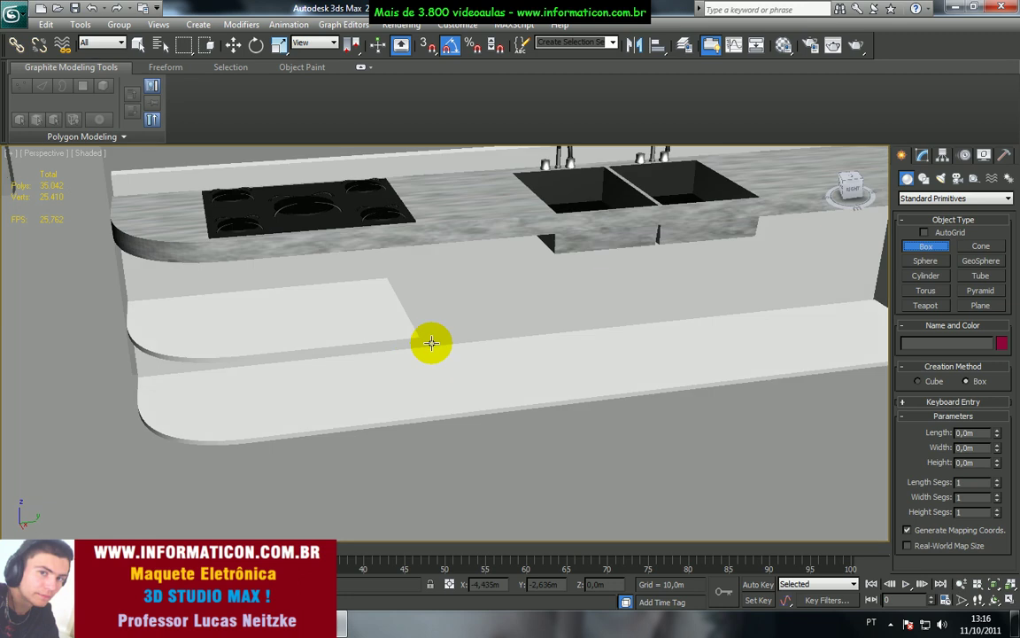
pyautogui.press('t')
pyautogui.press('F3')
pyautogui.scroll(5, 471, 265)
pyautogui.moveTo(472, 280); pyautogui.dragTo(312, 502, button='middle')
pyautogui.scroll(5, 427, 403)
pyautogui.moveTo(424, 394); pyautogui.dragTo(474, 352, button='middle')
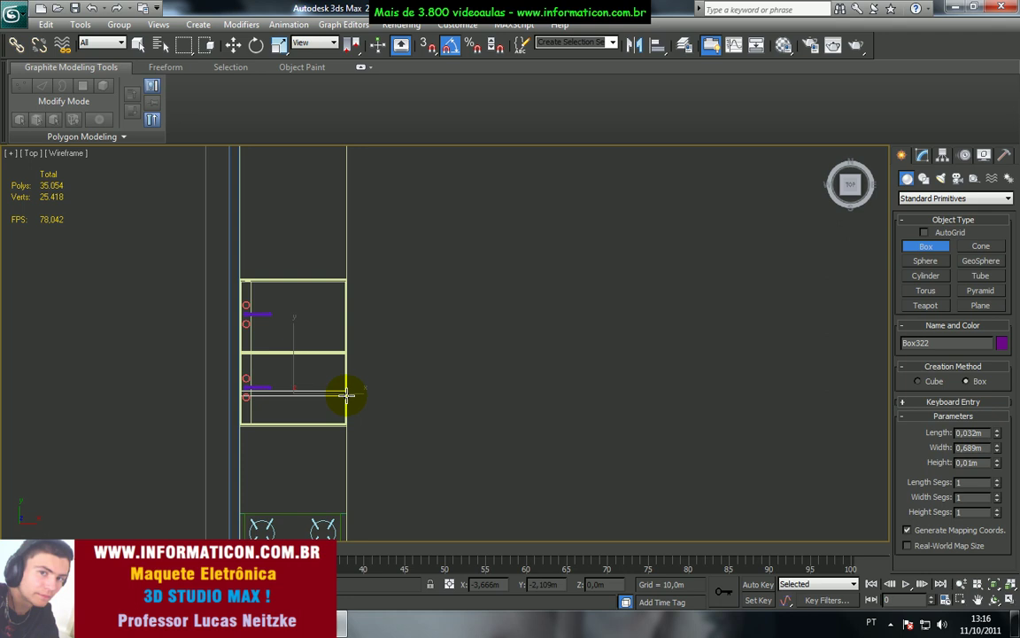
pyautogui.press('e')
# Step: Check the reference render, show the new box shaded in the Perspective view and convert it to Editable Poly
pyautogui.hotkey('alt', 'Tab')
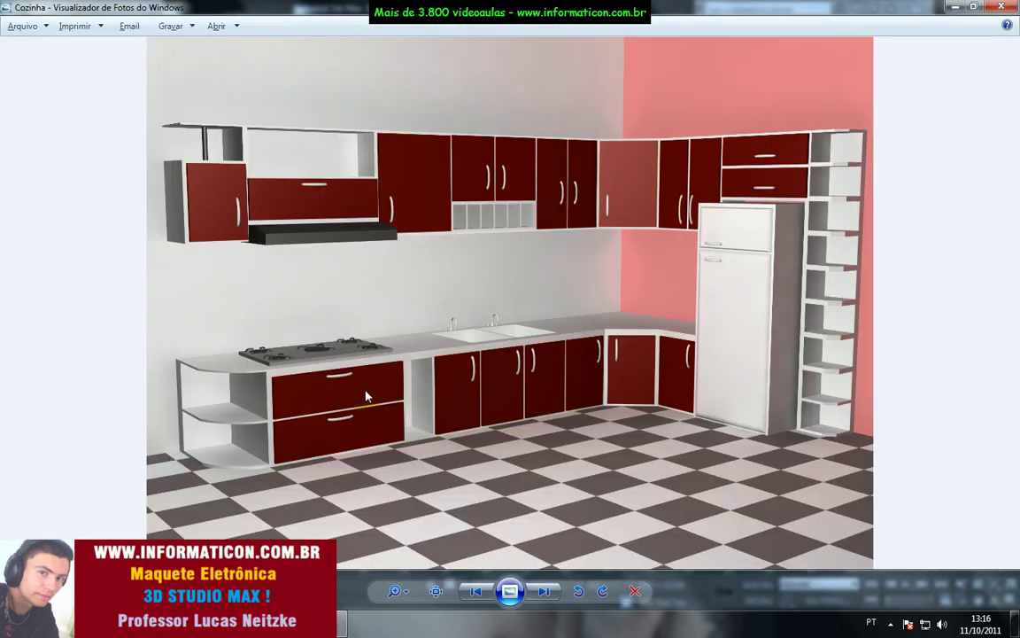
pyautogui.hotkey('alt', 'Tab')
pyautogui.press('p')
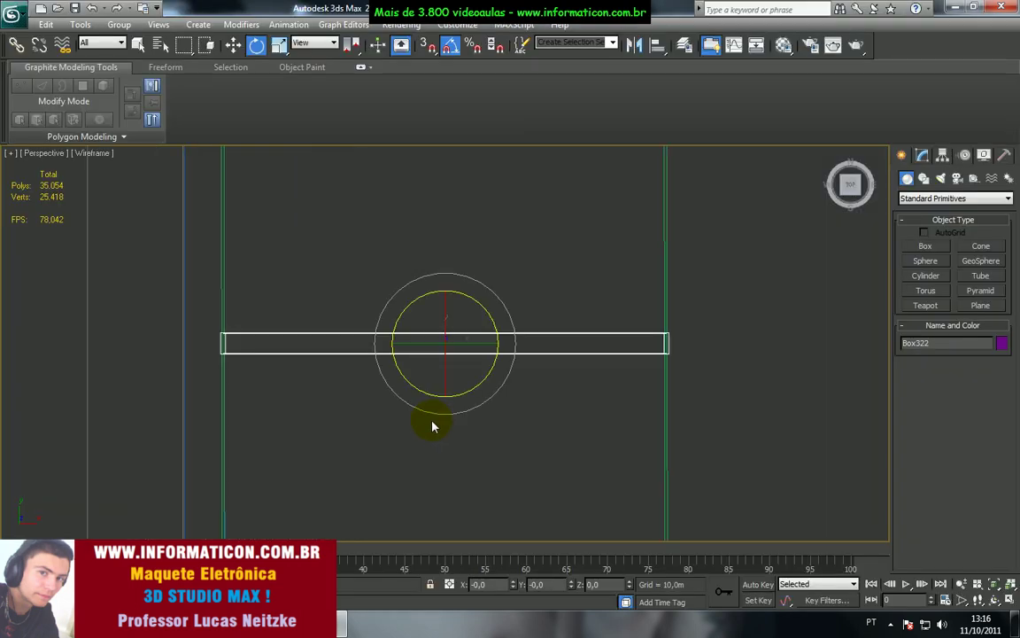
pyautogui.press('F3')
pyautogui.keyDown('alt'); pyautogui.moveTo(432, 407); pyautogui.dragTo(398, 325, button='middle'); pyautogui.keyUp('alt')
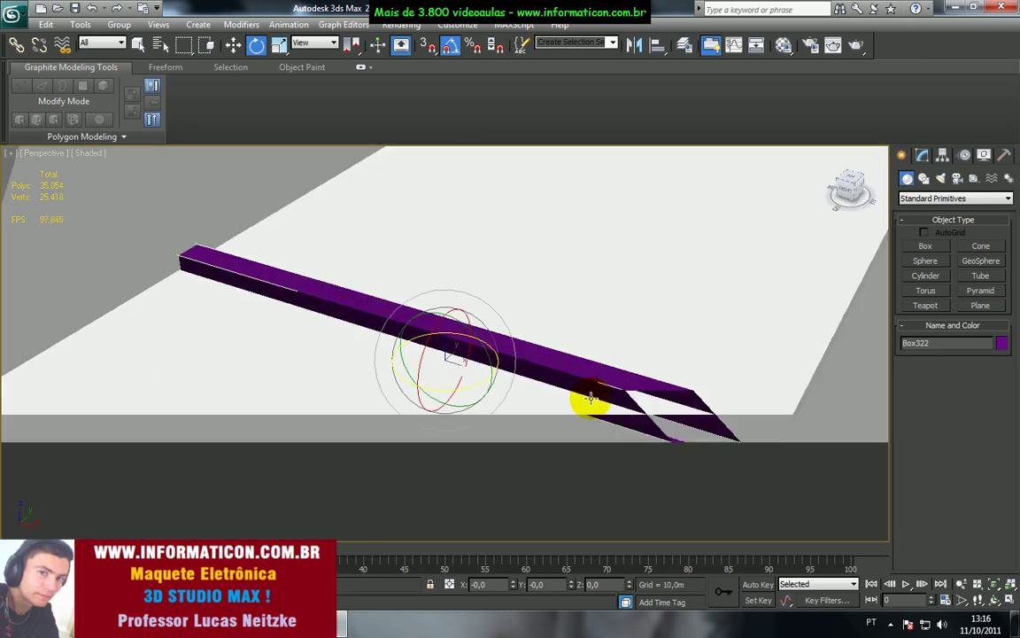
pyautogui.keyDown('alt'); pyautogui.moveTo(589, 403); pyautogui.dragTo(496, 432, button='middle'); pyautogui.keyUp('alt')
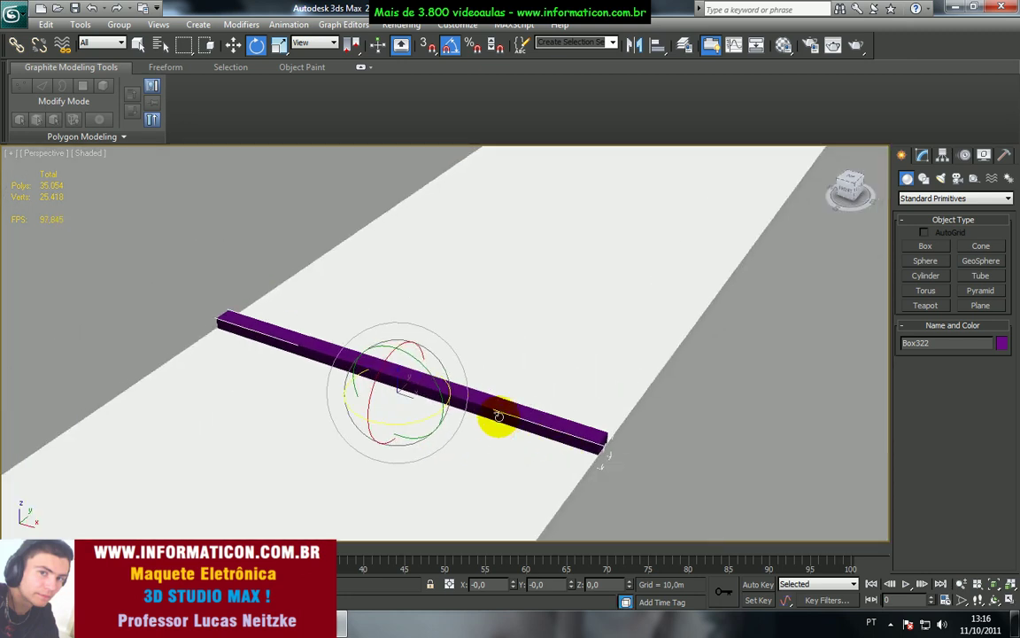
pyautogui.rightClick(499, 416)
pyautogui.moveTo(603, 547)
pyautogui.click(639, 560)
# Step: Raise the box onto the bottom shelf, at about Z 0.021 m
pyautogui.keyDown('alt'); pyautogui.moveTo(582, 529); pyautogui.dragTo(412, 337, button='middle'); pyautogui.keyUp('alt')
pyautogui.press('w')
pyautogui.moveTo(397, 332); pyautogui.dragTo(398, 334)
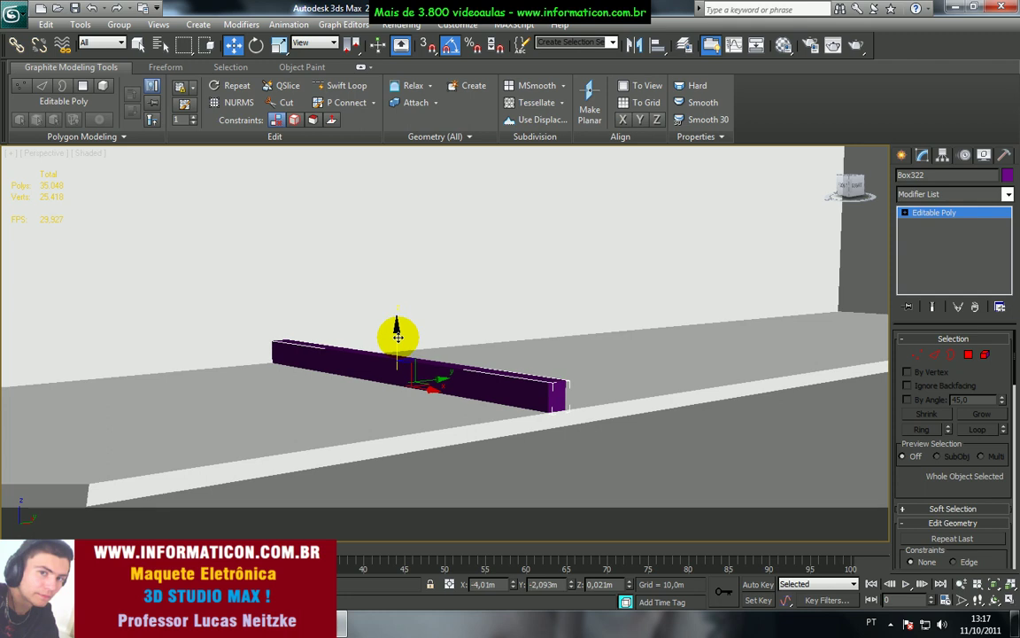
pyautogui.keyDown('alt'); pyautogui.moveTo(398, 335); pyautogui.dragTo(524, 353, button='middle'); pyautogui.keyUp('alt')
# Step: Pull the box's top polygon upward to turn it into an upright divider panel
pyautogui.press('4')
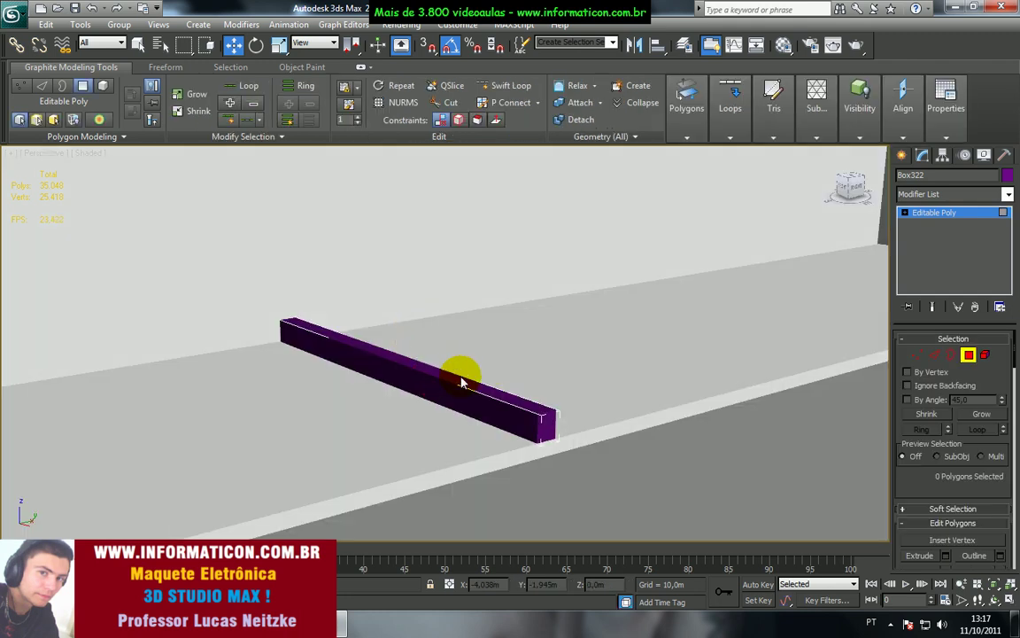
pyautogui.click(461, 374)
pyautogui.scroll(-3, 474, 358)
pyautogui.keyDown('alt'); pyautogui.moveTo(477, 356); pyautogui.dragTo(416, 360, button='middle'); pyautogui.keyUp('alt')
pyautogui.moveTo(416, 360); pyautogui.dragTo(427, 285)
pyautogui.click(965, 360)
# Step: Move the divider panel along Y to the straight end of the middle shelf
pyautogui.scroll(-3, 525, 366)
pyautogui.keyDown('alt'); pyautogui.moveTo(524, 367); pyautogui.dragTo(483, 364, button='middle'); pyautogui.keyUp('alt')
pyautogui.moveTo(498, 382); pyautogui.dragTo(296, 399)
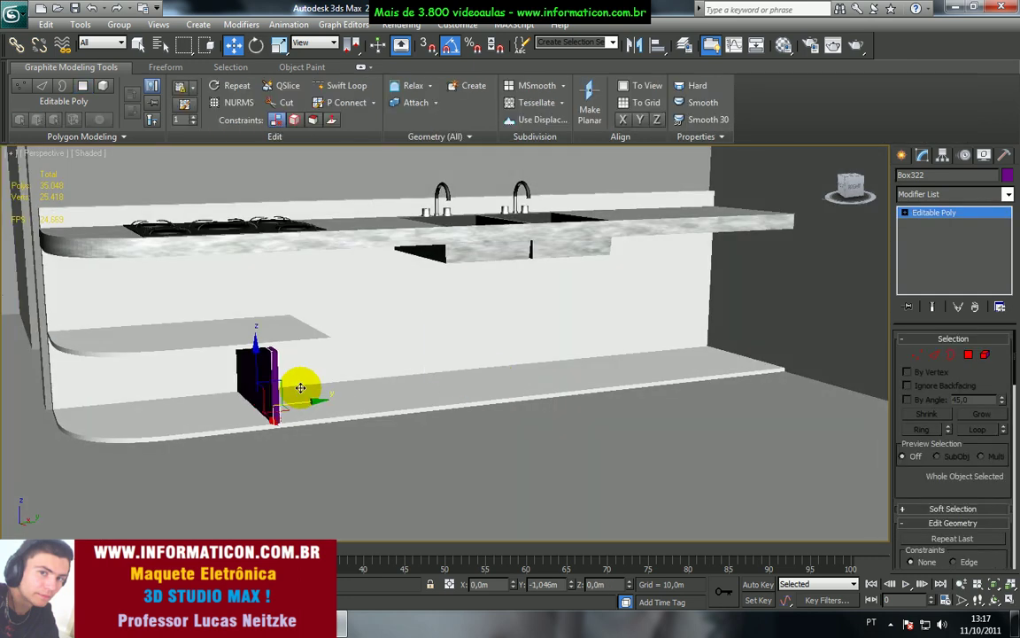
pyautogui.press('z')
pyautogui.scroll(-4, 358, 389)
pyautogui.keyDown('alt'); pyautogui.moveTo(358, 388); pyautogui.dragTo(314, 370, button='middle'); pyautogui.keyUp('alt')
pyautogui.moveTo(493, 404); pyautogui.dragTo(589, 406)
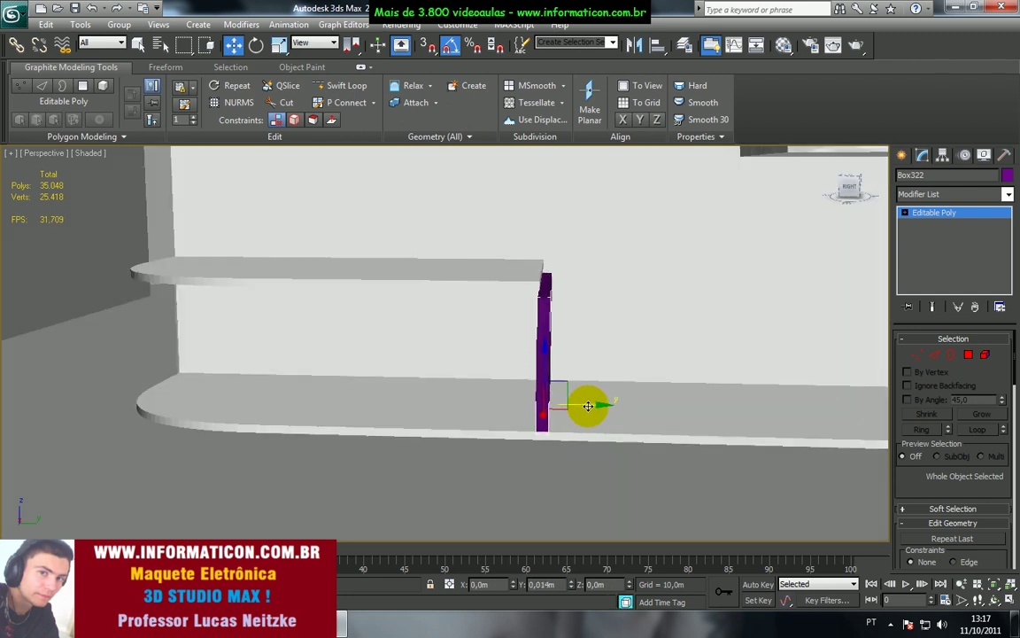
pyautogui.keyDown('alt'); pyautogui.moveTo(588, 405); pyautogui.dragTo(545, 384, button='middle'); pyautogui.keyUp('alt')
# Step: Raise the divider's top polygon until it meets the underside of the countertop
pyautogui.press('4')
pyautogui.moveTo(547, 266); pyautogui.dragTo(539, 151)
pyautogui.moveTo(564, 252); pyautogui.dragTo(564, 484, button='middle')
pyautogui.scroll(3, 553, 405)
pyautogui.moveTo(546, 362); pyautogui.dragTo(545, 329)
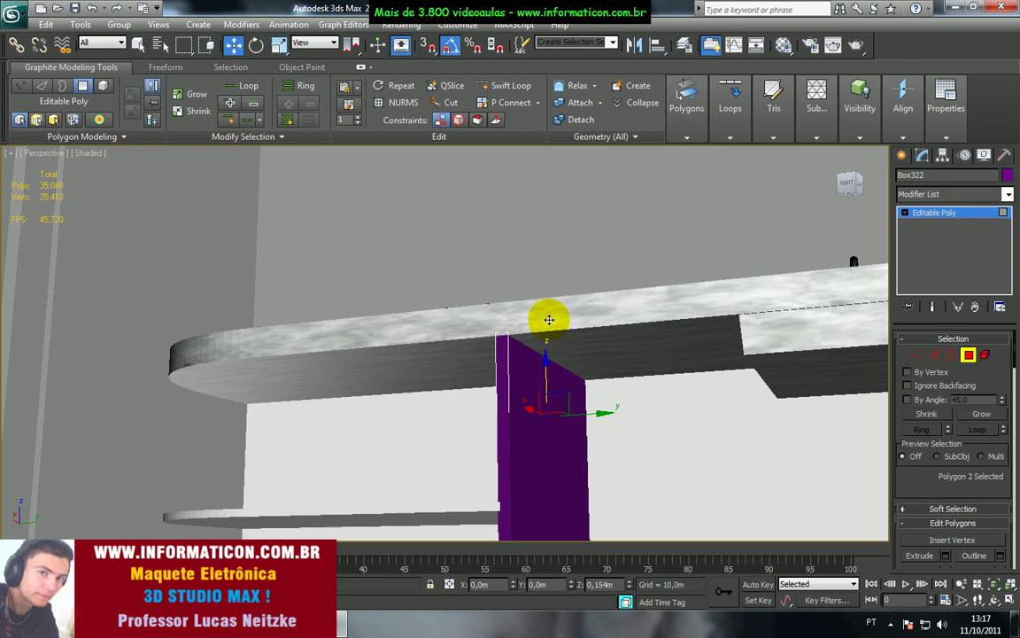
pyautogui.moveTo(549, 317); pyautogui.dragTo(549, 320)
# Step: Adjust the divider's shelf-side polygon slightly along Y to fit the end of the middle shelf, and leave polygon editing
pyautogui.keyDown('alt'); pyautogui.moveTo(568, 393); pyautogui.dragTo(508, 366, button='middle'); pyautogui.keyUp('alt')
pyautogui.scroll(2, 585, 433)
pyautogui.click(494, 372)
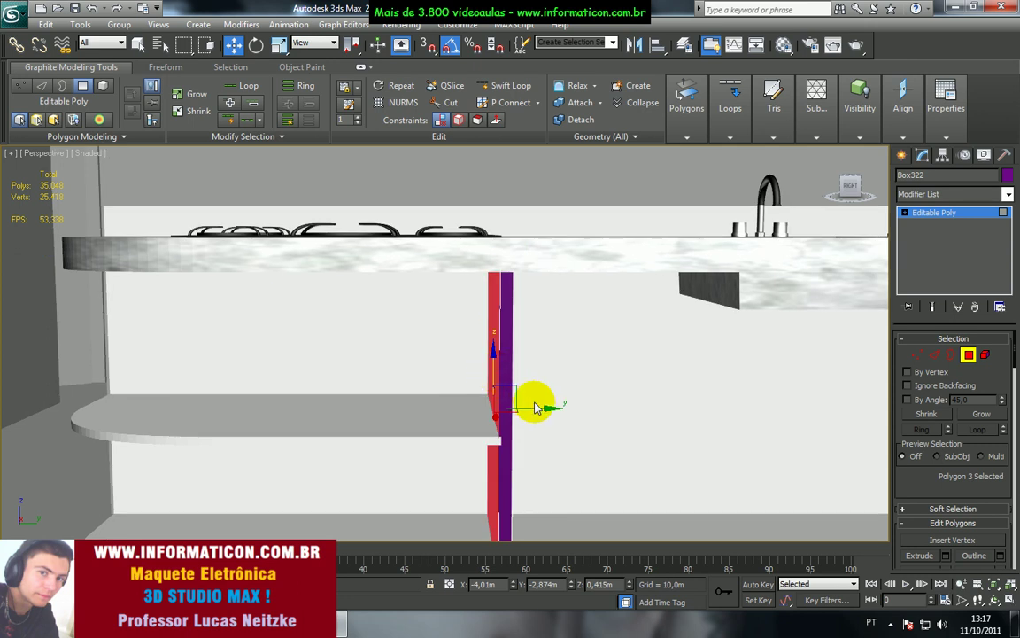
pyautogui.moveTo(538, 406); pyautogui.dragTo(542, 406)
pyautogui.keyDown('alt'); pyautogui.moveTo(542, 406); pyautogui.dragTo(529, 396, button='middle'); pyautogui.keyUp('alt')
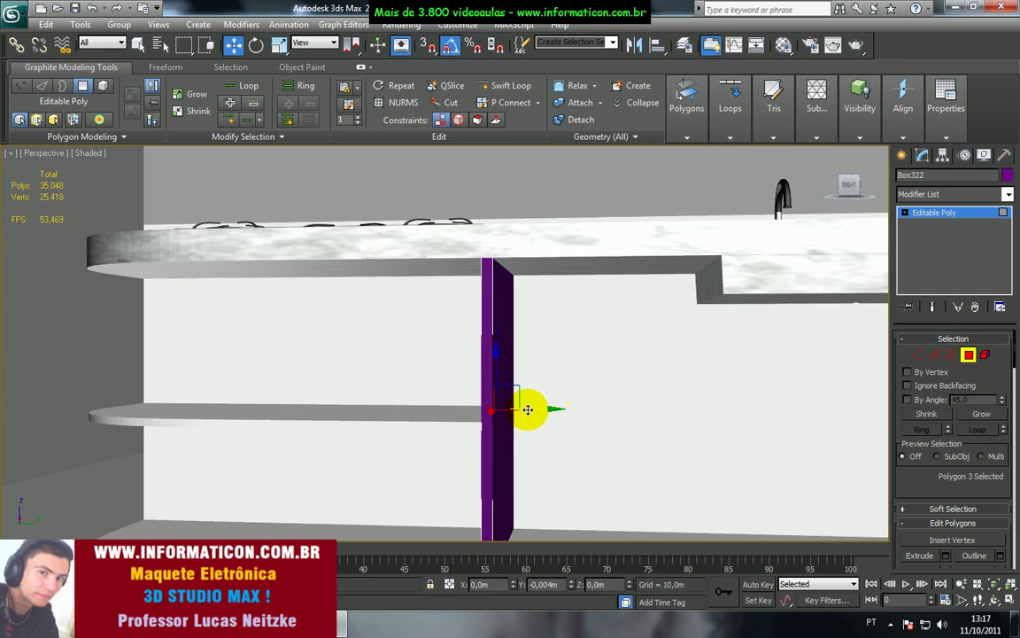
pyautogui.keyDown('alt'); pyautogui.moveTo(528, 409); pyautogui.dragTo(553, 414, button='middle'); pyautogui.keyUp('alt')
pyautogui.click(969, 355)
# Step: Compare the divider with the reference render and assign the cozinha1 material to it
pyautogui.keyDown('alt'); pyautogui.moveTo(647, 390); pyautogui.dragTo(554, 402, button='middle'); pyautogui.keyUp('alt')
pyautogui.hotkey('alt', 'Tab')
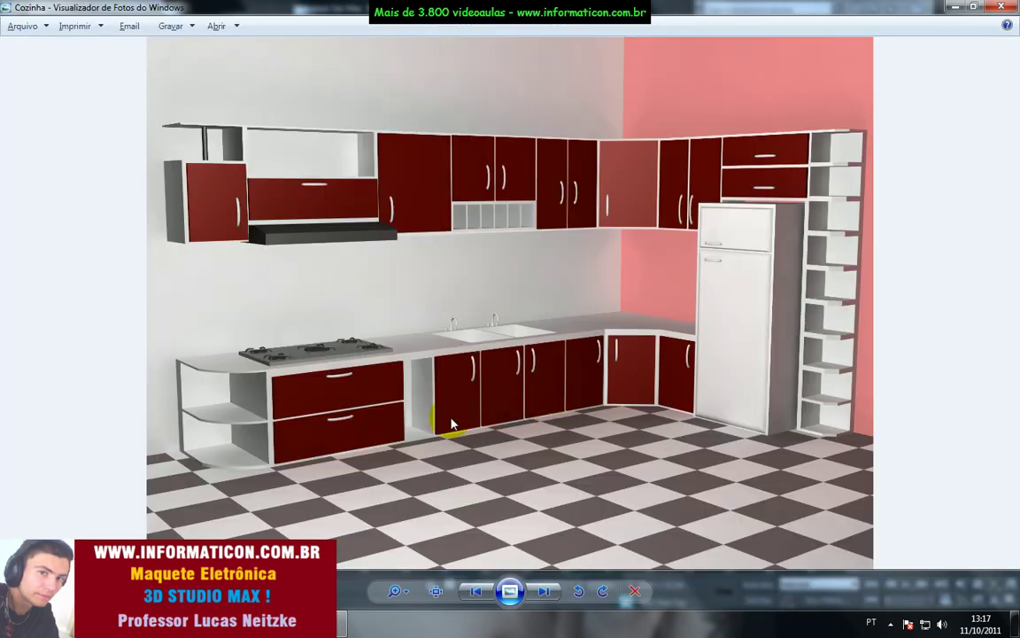
pyautogui.hotkey('alt', 'Tab')
pyautogui.keyDown('alt'); pyautogui.moveTo(454, 406); pyautogui.dragTo(582, 416, button='middle'); pyautogui.keyUp('alt')
pyautogui.press('m')
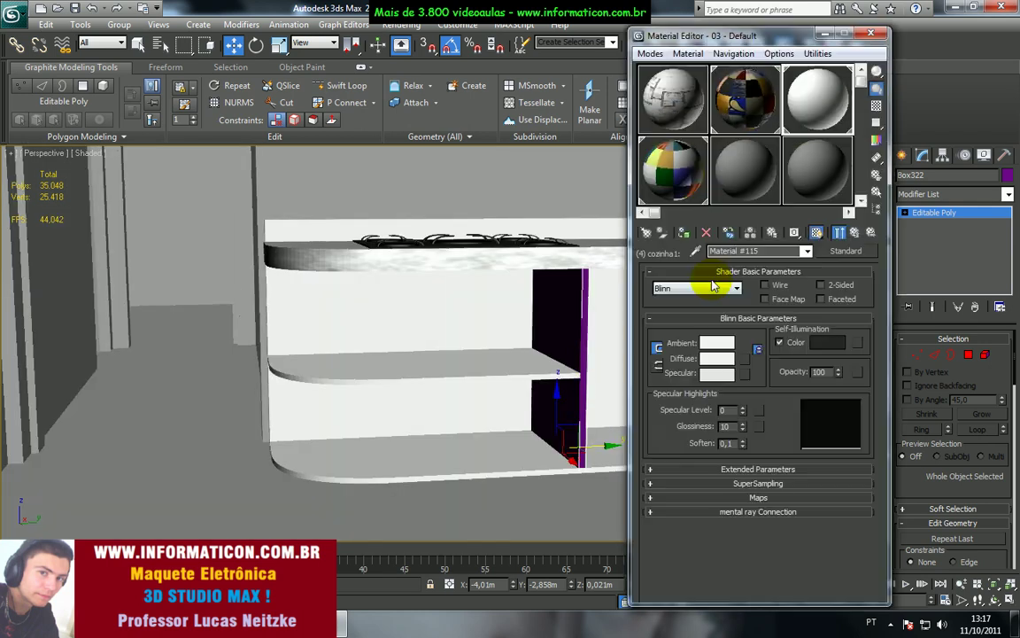
pyautogui.click(684, 233)
pyautogui.click(868, 39)
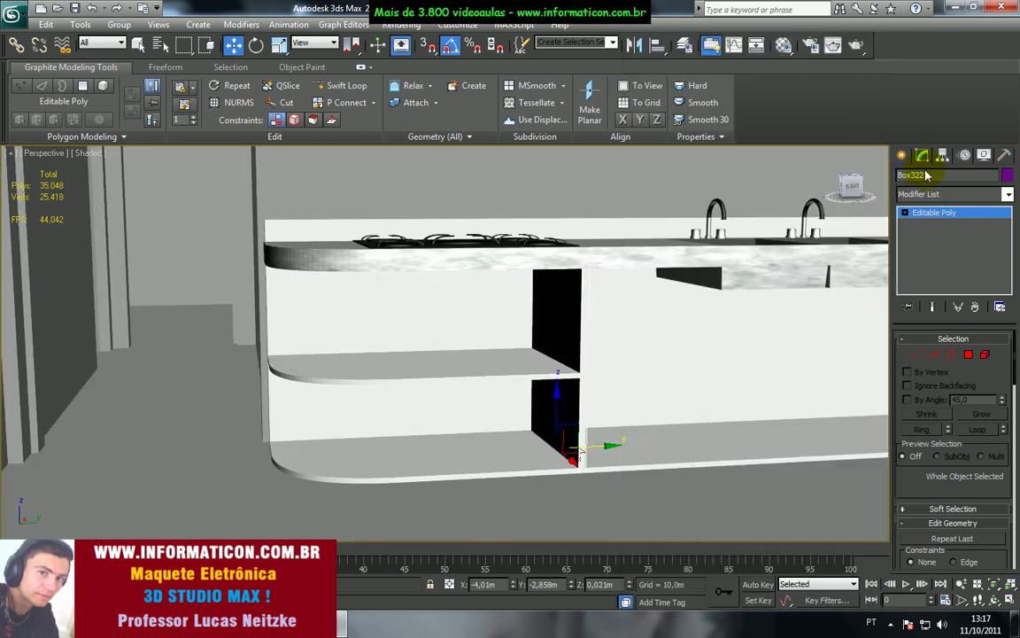
# Step: Add a Material modifier to the divider and deselect it
pyautogui.click(936, 193)
pyautogui.scroll(-10, 944, 223)
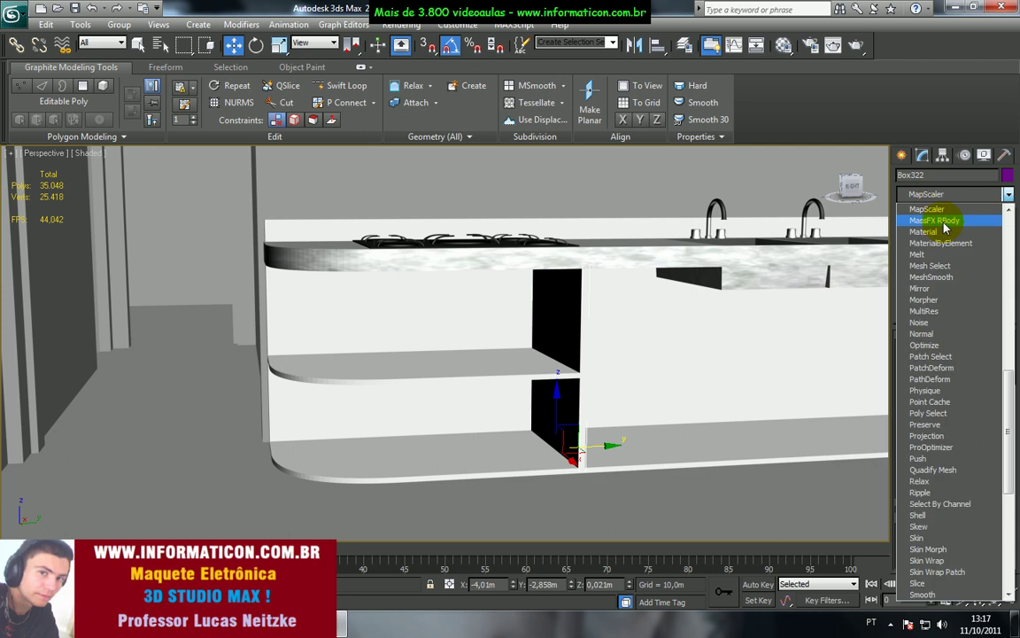
pyautogui.click(944, 221)
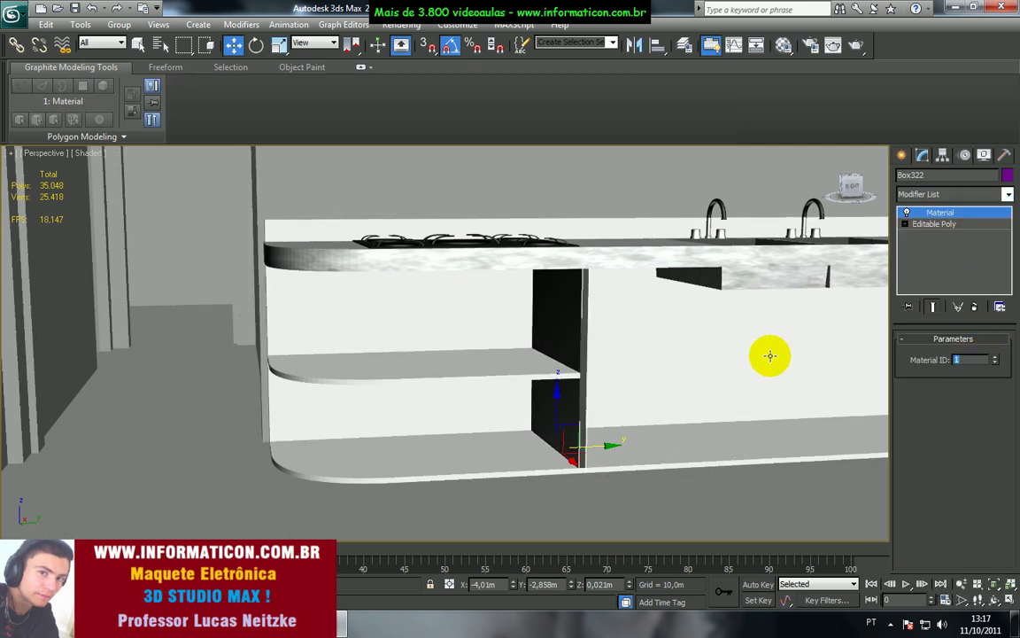
pyautogui.click(594, 188)
# Step: Examine the counter with its new divider from several distances and within the surrounding house model
pyautogui.scroll(-10, 599, 246)
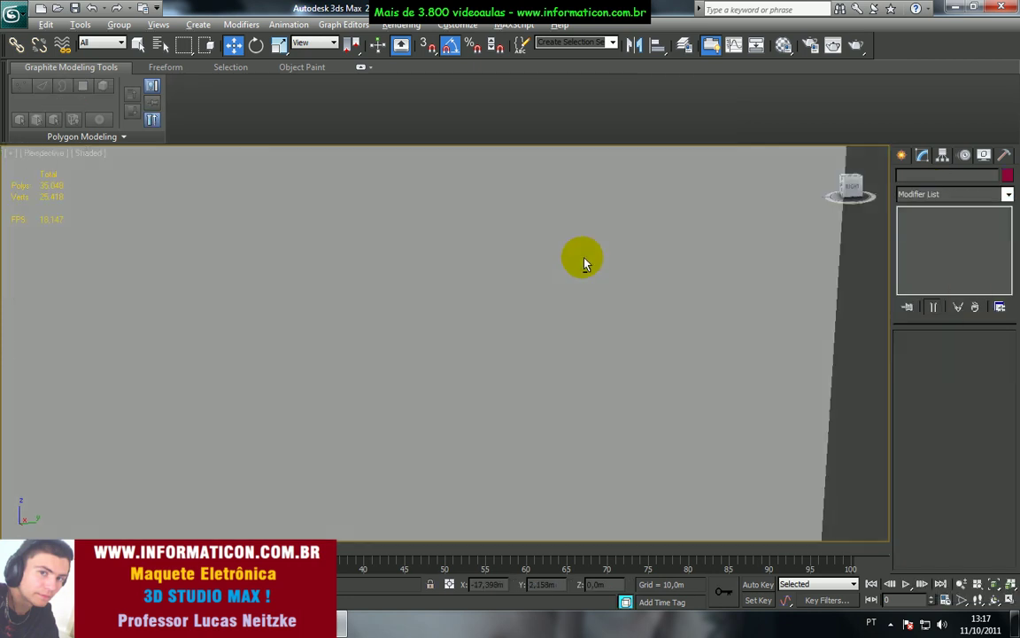
pyautogui.scroll(6, 469, 330)
pyautogui.moveTo(460, 330); pyautogui.dragTo(462, 396, button='middle')
pyautogui.click(314, 322)
pyautogui.press('z')
pyautogui.keyDown('alt'); pyautogui.moveTo(406, 337); pyautogui.dragTo(412, 290, button='middle'); pyautogui.keyUp('alt')
pyautogui.scroll(-5, 434, 327)
pyautogui.moveTo(455, 359); pyautogui.dragTo(499, 344, button='middle')
pyautogui.scroll(-7, 476, 273)
pyautogui.click(518, 382)
pyautogui.scroll(-5, 523, 381)
pyautogui.scroll(3, 644, 328)
pyautogui.scroll(-4, 661, 337)
pyautogui.keyDown('alt'); pyautogui.moveTo(371, 330); pyautogui.dragTo(431, 332, button='middle'); pyautogui.keyUp('alt')
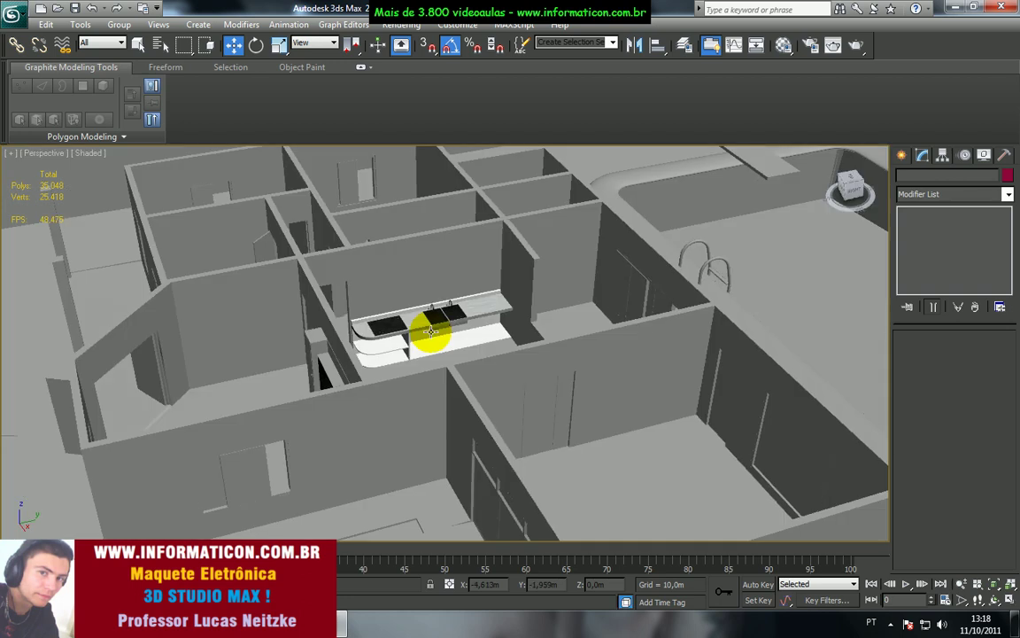